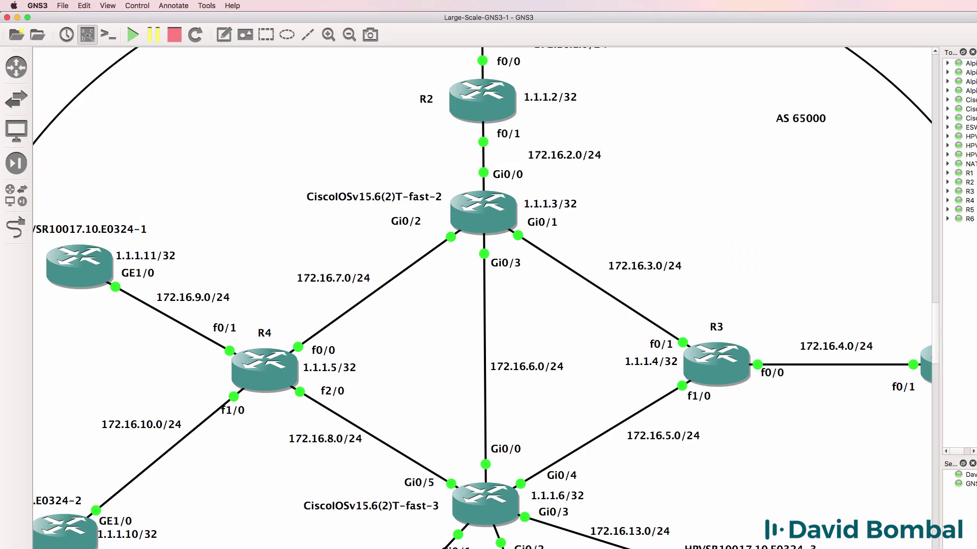
- Zoom out on AS 65000 and nudge R3, fast-3, HPVSR-3, R6 and R5 into a tidier layout
{"action": "scroll", "coordinate": [495, 194], "scroll_direction": "right", "scroll_amount": 5}
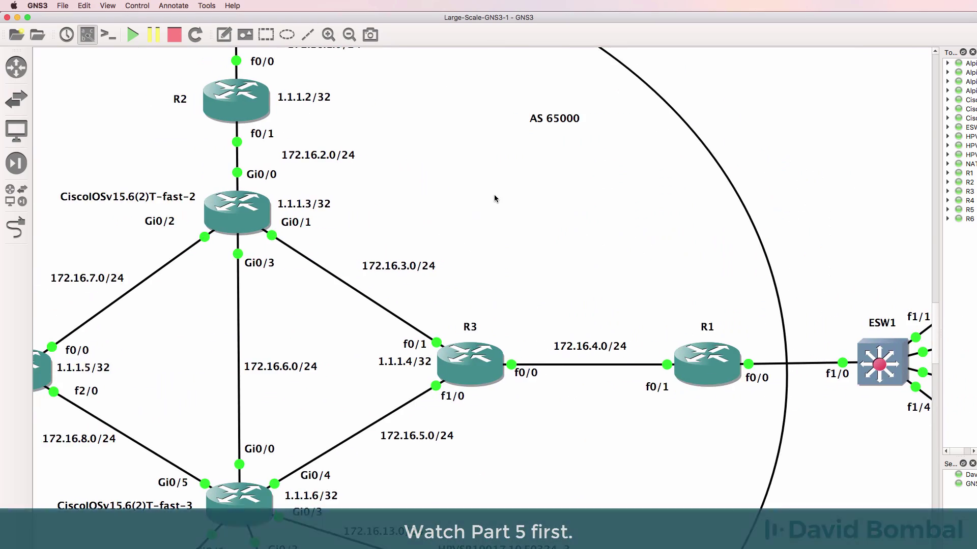
{"action": "scroll", "coordinate": [495, 195], "scroll_direction": "down", "scroll_amount": 3}
{"action": "scroll", "coordinate": [496, 198], "scroll_direction": "up", "scroll_amount": 5}
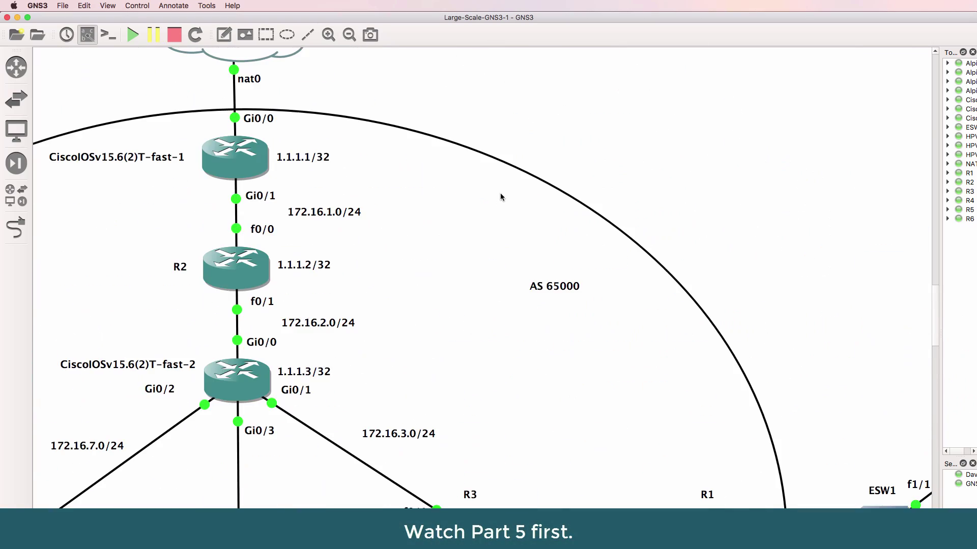
{"action": "left_click", "coordinate": [349, 35]}
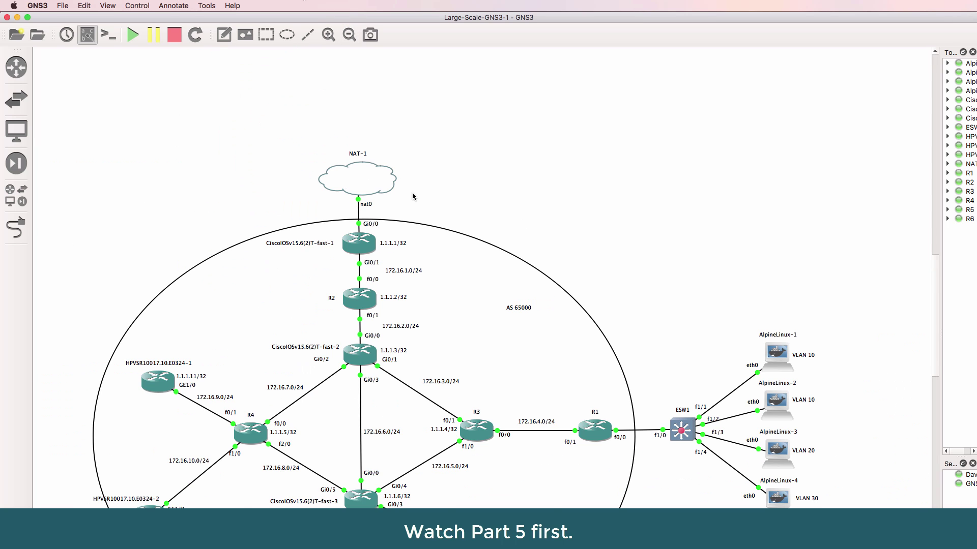
{"action": "scroll", "coordinate": [415, 196], "scroll_direction": "down", "scroll_amount": 4}
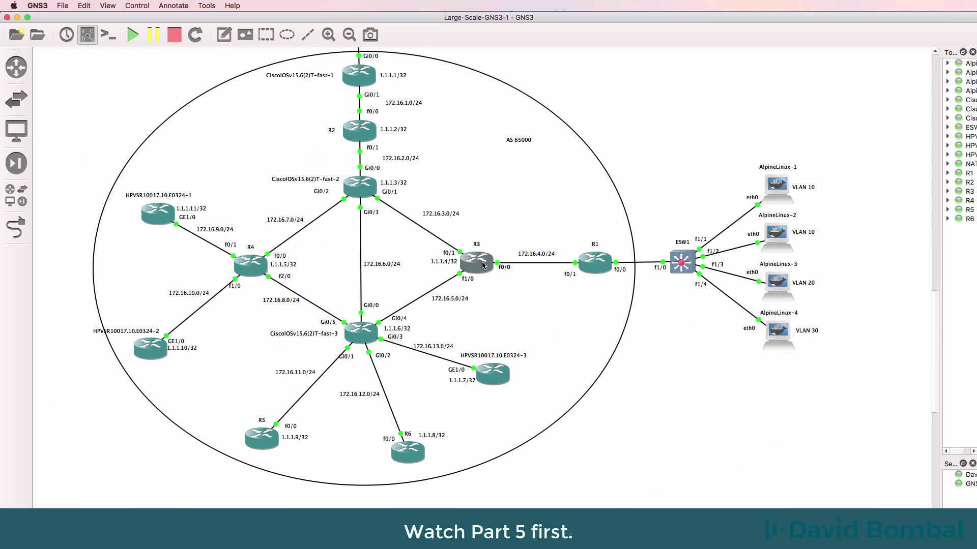
{"action": "left_click_drag", "start_coordinate": [467, 260], "coordinate": [455, 261]}
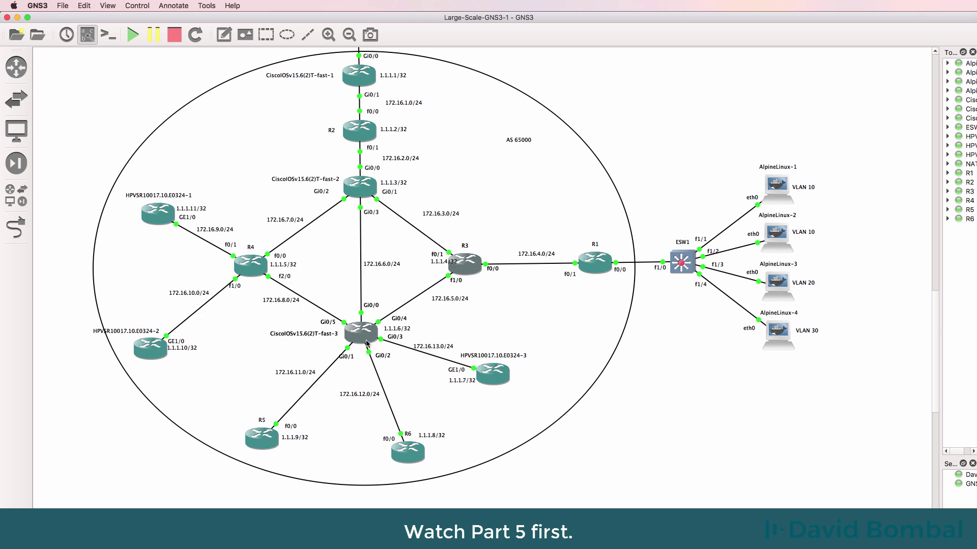
{"action": "left_click_drag", "start_coordinate": [353, 340], "coordinate": [373, 343]}
{"action": "left_click_drag", "start_coordinate": [498, 384], "coordinate": [509, 389]}
{"action": "left_click_drag", "start_coordinate": [424, 463], "coordinate": [443, 465]}
{"action": "left_click_drag", "start_coordinate": [258, 448], "coordinate": [259, 449]}
- Clear the selection and zoom in on NAT-1 and the fast-1 edge router
{"action": "left_click", "coordinate": [611, 433]}
{"action": "scroll", "coordinate": [611, 434], "scroll_direction": "up", "scroll_amount": 3}
{"action": "scroll", "coordinate": [611, 434], "scroll_direction": "down", "scroll_amount": 3}
{"action": "scroll", "coordinate": [612, 436], "scroll_direction": "up", "scroll_amount": 3}
{"action": "scroll", "coordinate": [611, 430], "scroll_direction": "up", "scroll_amount": 2}
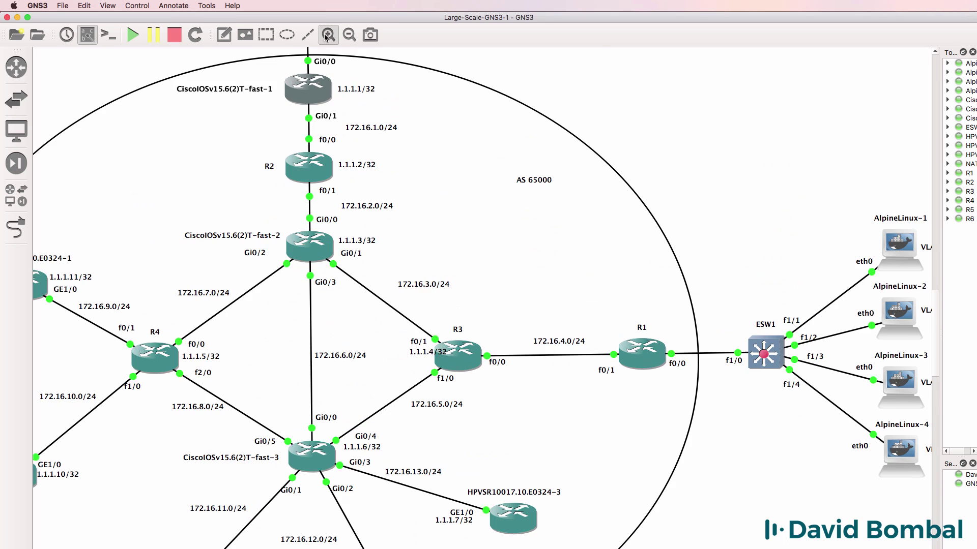
- Open the edge router's console beside the topology and enter global configuration mode
{"action": "left_click", "coordinate": [237, 239]}
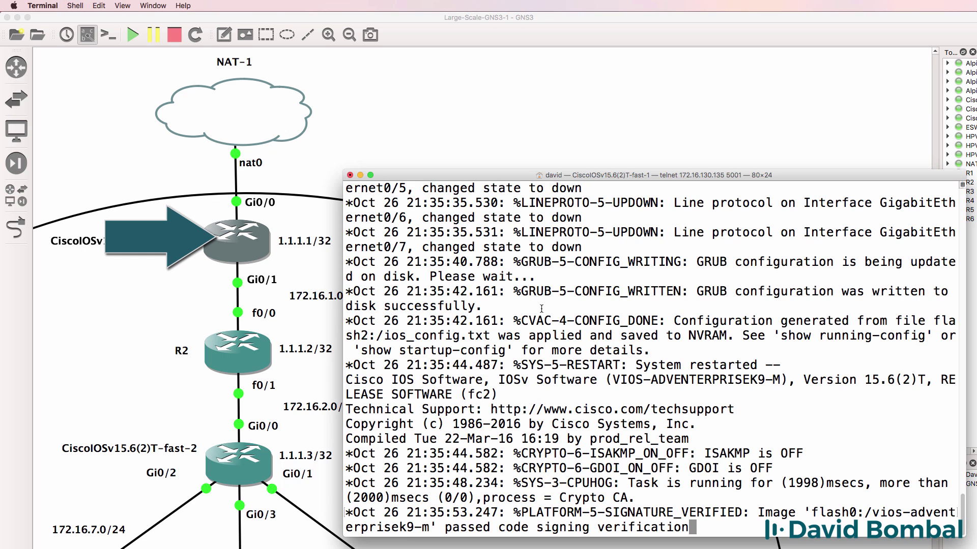
{"action": "key", "text": "Return"}
{"action": "left_click_drag", "start_coordinate": [540, 175], "coordinate": [563, 89]}
{"action": "type", "text": "conf t"}
{"action": "key", "text": "Return"}
- Enable Gi0/0 and set it to get its address via DHCP
{"action": "type", "text": "int g0/0"}
{"action": "key", "text": "Return"}
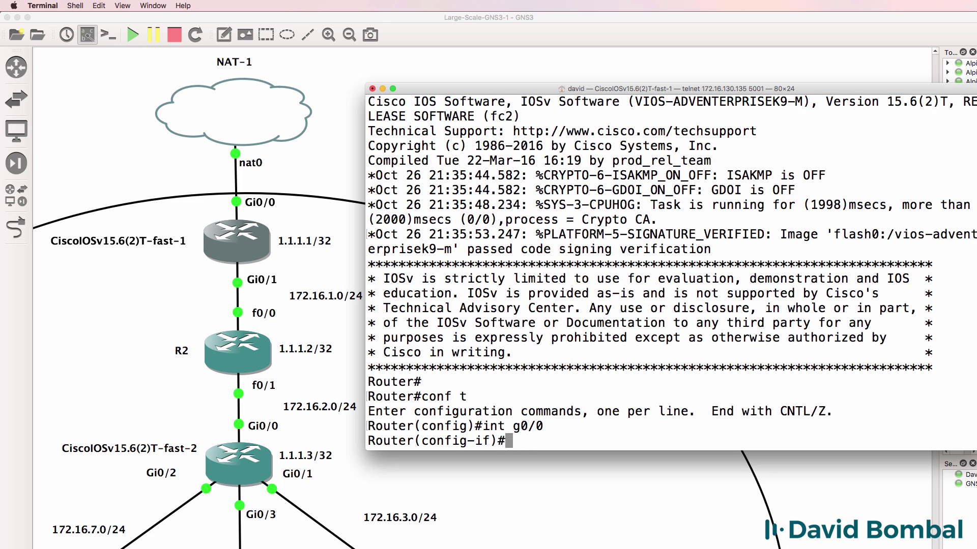
{"action": "type", "text": "no shut"}
{"action": "key", "text": "Return"}
{"action": "type", "text": "ip add"}
{"action": "key", "text": "Tab"}
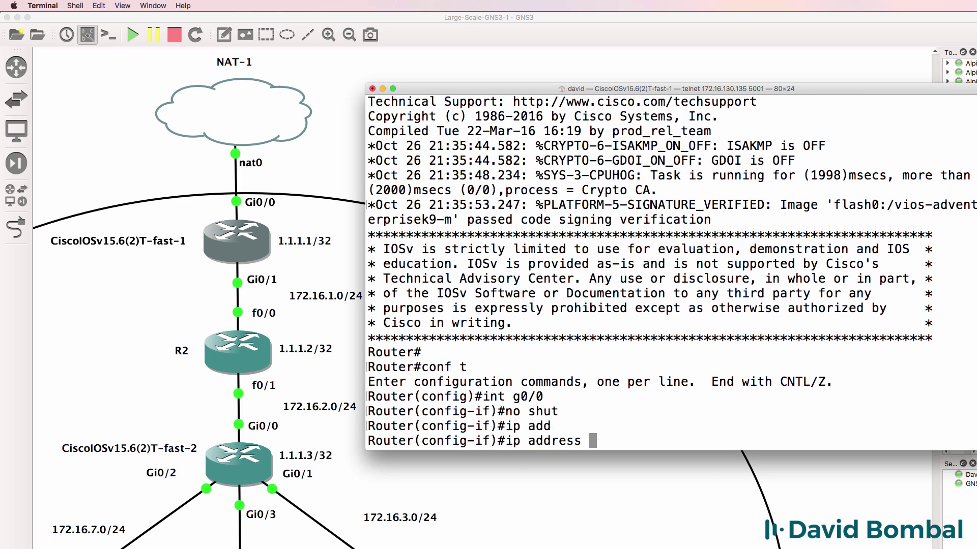
{"action": "type", "text": "dh"}
{"action": "key", "text": "Tab"}
{"action": "key", "text": "Return"}
- Enable Gi0/1 with address 172.16.1.1 255.255.255.0 and leave interface configuration
{"action": "type", "text": "int g0/1"}
{"action": "key", "text": "Return"}
{"action": "type", "text": "no shut"}
{"action": "key", "text": "Return"}
{"action": "type", "text": "ip add"}
{"action": "key", "text": "Tab"}
{"action": "type", "text": "172.16.1.1 255/255/2"}
{"action": "key", "text": "BackSpace"}
{"action": "key", "text": "BackSpace"}
{"action": "key", "text": "BackSpace"}
{"action": "key", "text": "BackSpace"}
{"action": "key", "text": "BackSpace"}
{"action": "key", "text": "BackSpace"}
{"action": "type", "text": ".255.255.0"}
{"action": "key", "text": "Return"}
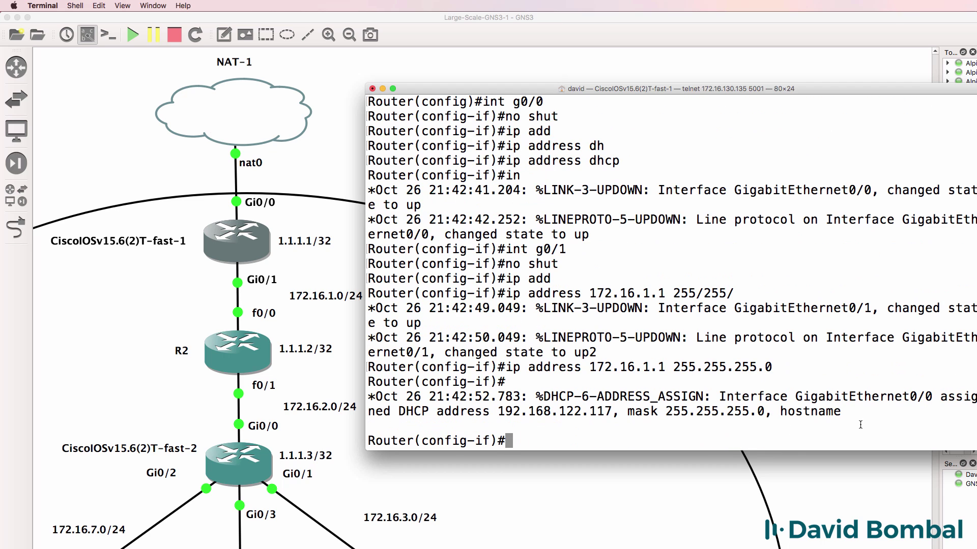
{"action": "left_click_drag", "start_coordinate": [787, 430], "coordinate": [362, 391]}
{"action": "type", "text": "exit"}
{"action": "key", "text": "Return"}
- Rename the router to IOSvR1 and return to privileged exec mode
{"action": "type", "text": "host"}
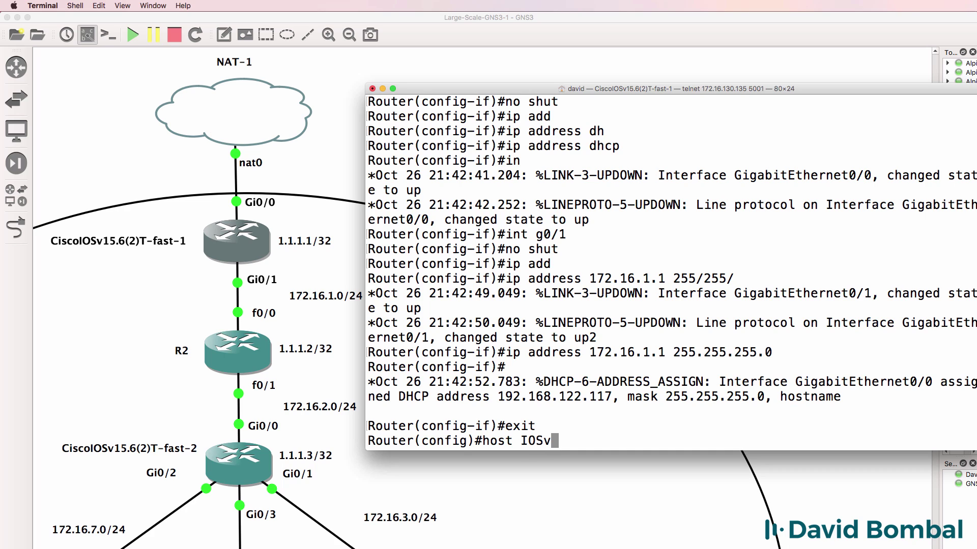
{"action": "type", "text": "IOSvR1"}
{"action": "key", "text": "Return"}
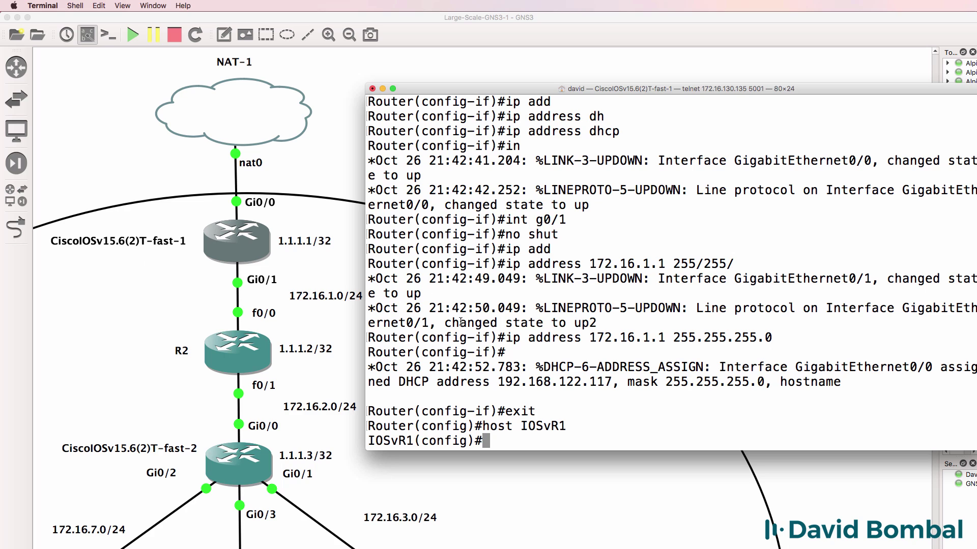
{"action": "type", "text": "end"}
{"action": "key", "text": "Return"}
- Ping google.com from the router
{"action": "type", "text": "ping "}
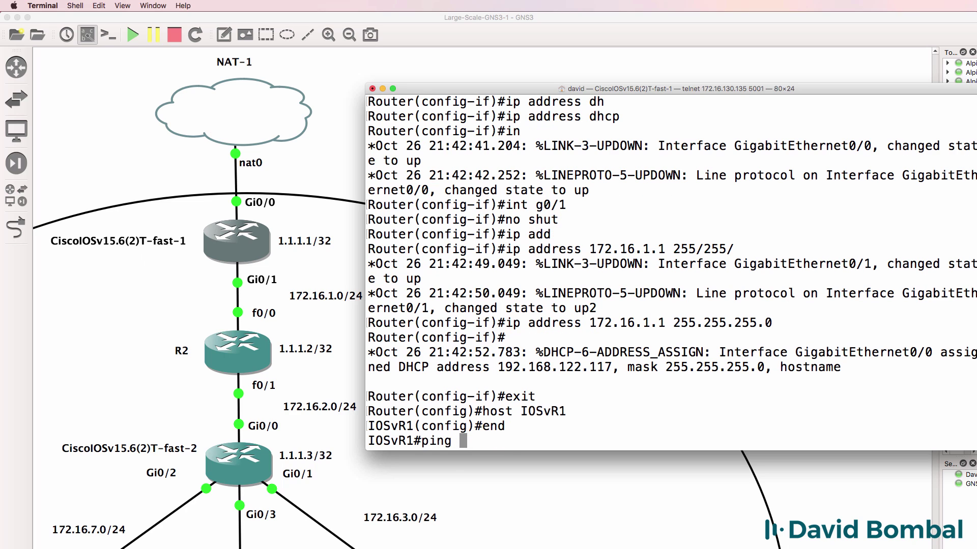
{"action": "type", "text": "w"}
{"action": "key", "text": "BackSpace"}
{"action": "type", "text": "gogo"}
{"action": "key", "text": "BackSpace"}
{"action": "type", "text": "ogle.com"}
{"action": "key", "text": "Return"}
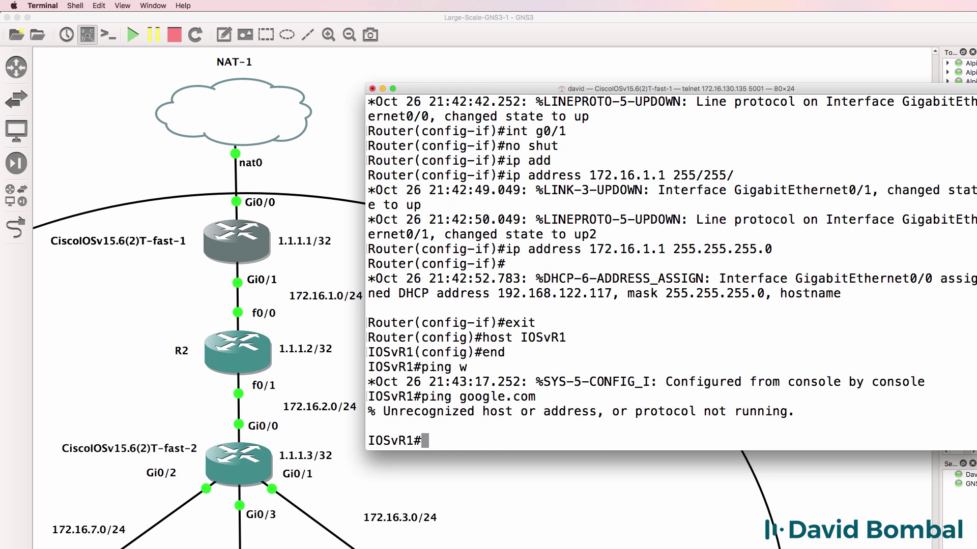
- Enable DNS name lookup with ip domain-lookup in global configuration
{"action": "type", "text": "conf t"}
{"action": "key", "text": "Return"}
{"action": "type", "text": "ip domain"}
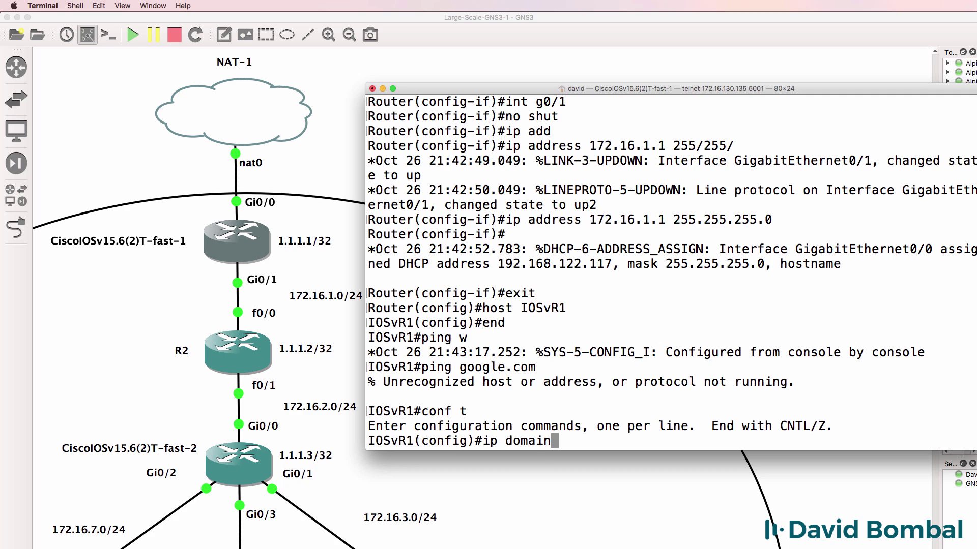
{"action": "type", "text": "-l"}
{"action": "type", "text": "ool"}
{"action": "type", "text": "up"}
{"action": "key", "text": "Return"}
{"action": "type", "text": "ed"}
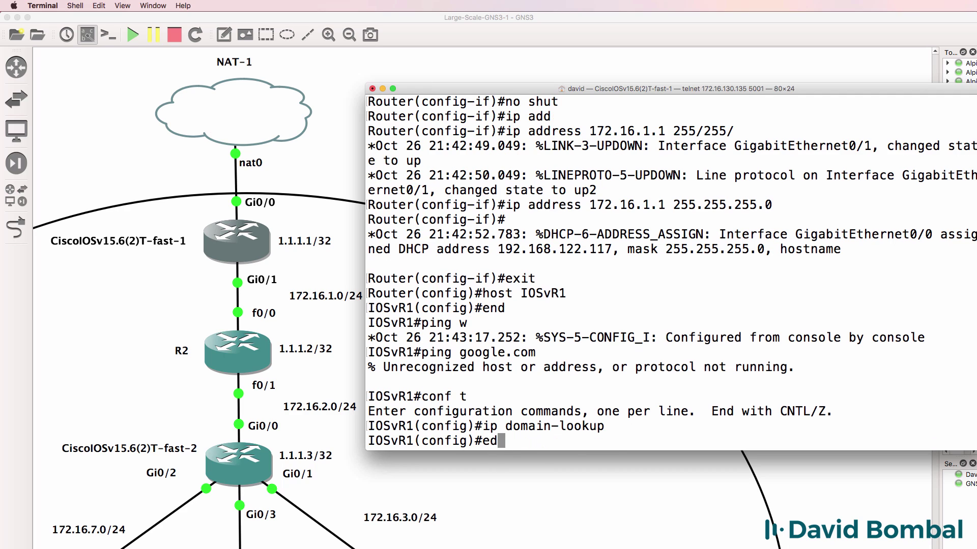
{"action": "type", "text": "n"}
{"action": "key", "text": "BackSpace"}
{"action": "key", "text": "BackSpace"}
{"action": "type", "text": "nd"}
{"action": "key", "text": "Return"}
- Ping google.com again successfully and save the configuration with wr
{"action": "key", "text": "Up"}
{"action": "key", "text": "Up"}
{"action": "key", "text": "Return"}
{"action": "type", "text": "wr"}
{"action": "key", "text": "Return"}
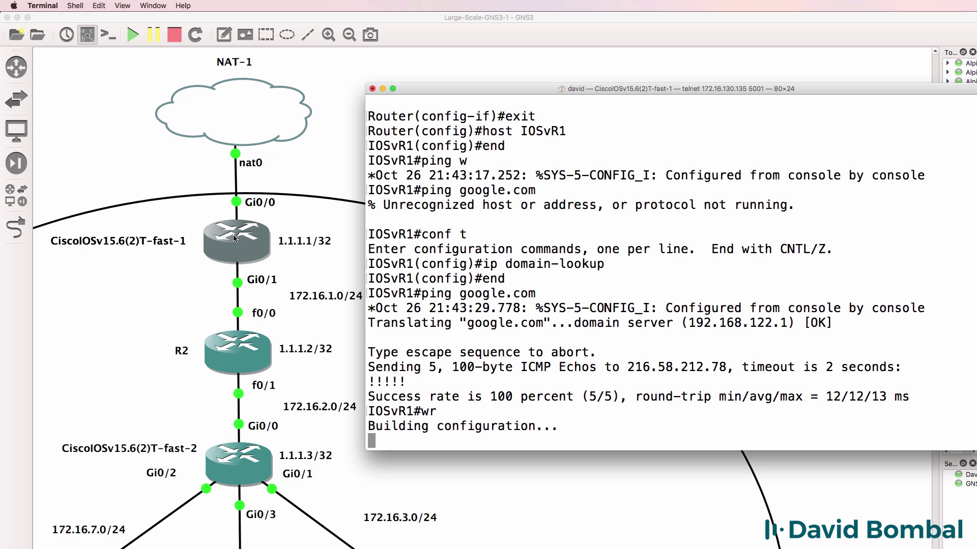
- Create Loopback0 with address 1.1.1.1 255.255.255.255
{"action": "type", "text": "conf t"}
{"action": "key", "text": "Return"}
{"action": "type", "text": "int loop 0"}
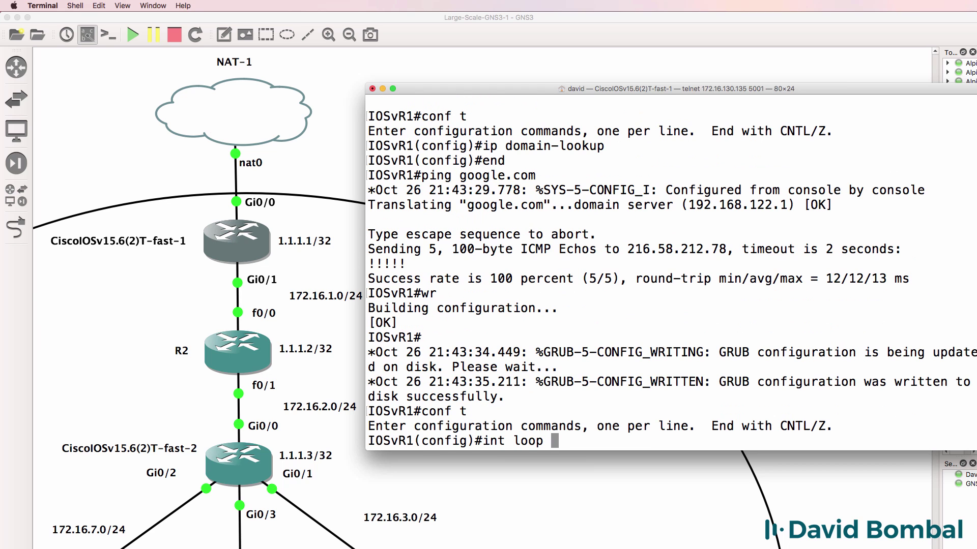
{"action": "key", "text": "Return"}
{"action": "type", "text": "ip add"}
{"action": "key", "text": "Tab"}
{"action": "type", "text": "1.1.1.1 255.255.25.52"}
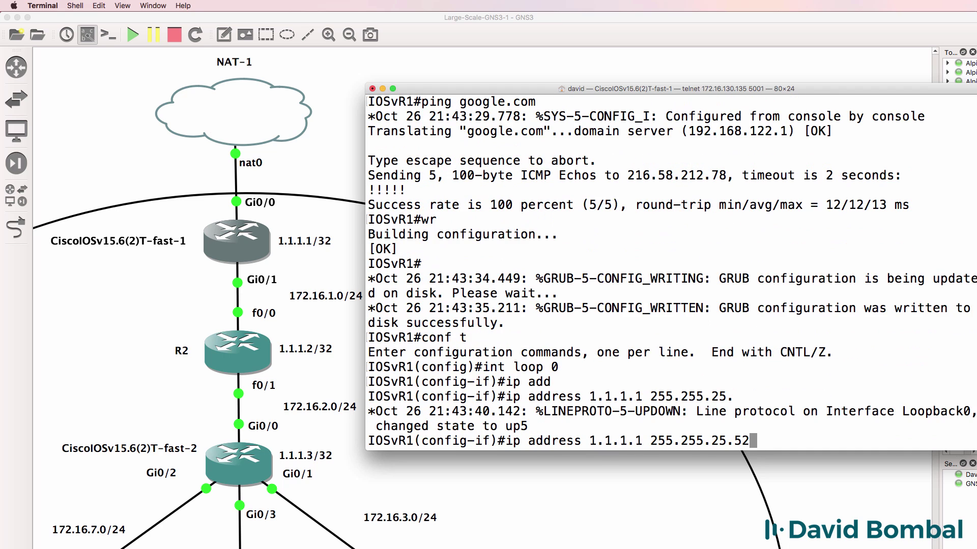
{"action": "type", "text": ".255"}
{"action": "key", "text": "Return"}
{"action": "type", "text": "end"}
{"action": "key", "text": "Return"}
{"action": "key", "text": "Return"}
- Start BGP with router bgp 65000 in configuration mode
{"action": "key", "text": "Return"}
{"action": "key", "text": "Return"}
{"action": "key", "text": "Return"}
{"action": "key", "text": "Return"}
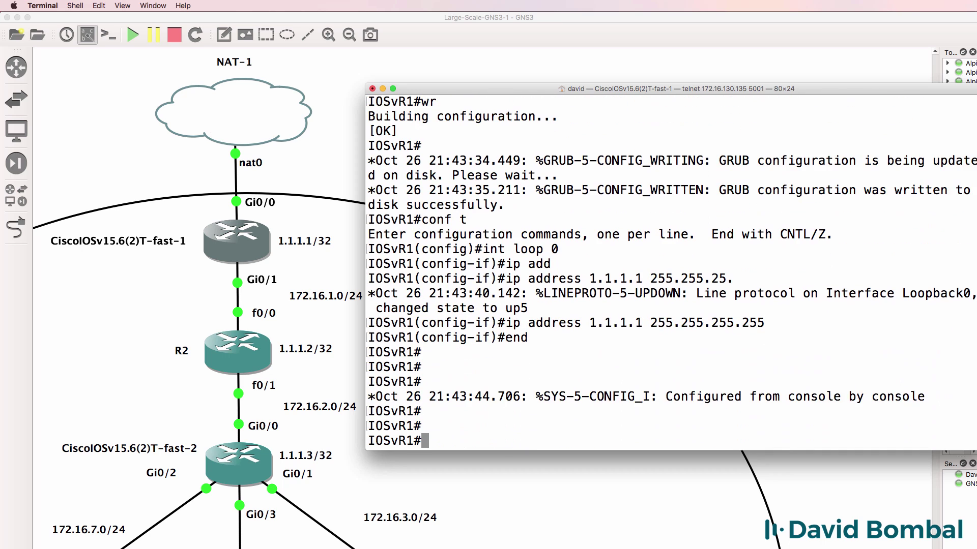
{"action": "type", "text": "conf t"}
{"action": "key", "text": "Return"}
{"action": "type", "text": "router "}
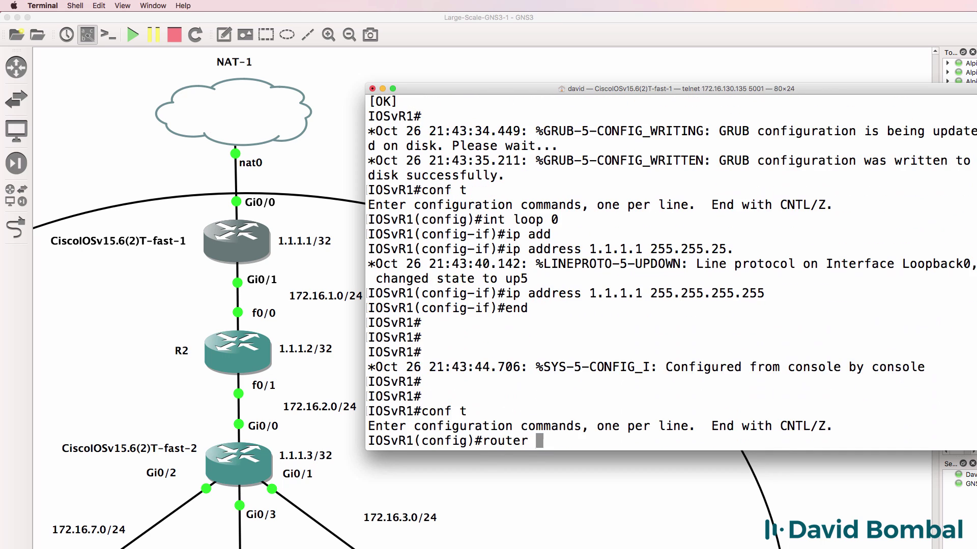
{"action": "type", "text": "sgp 650"}
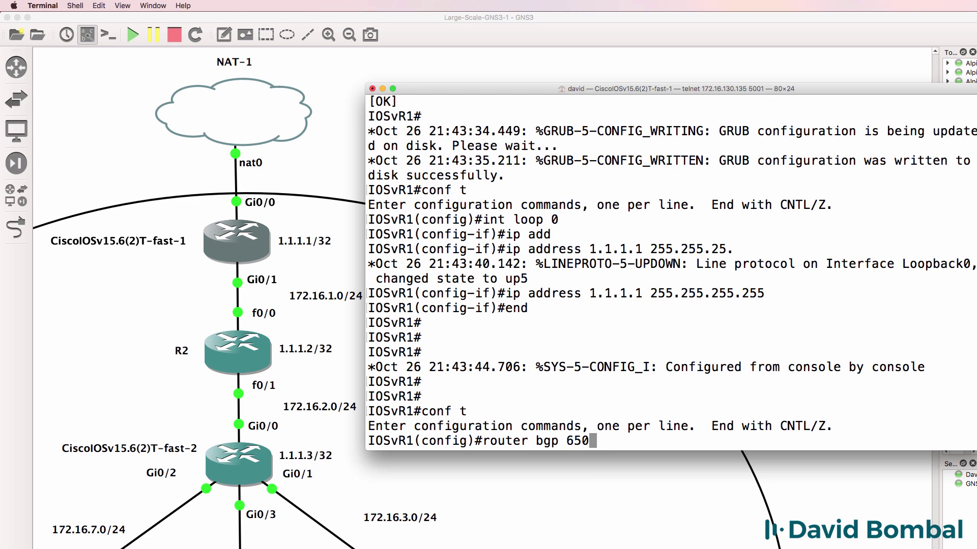
{"action": "type", "text": "00"}
{"action": "key", "text": "Return"}
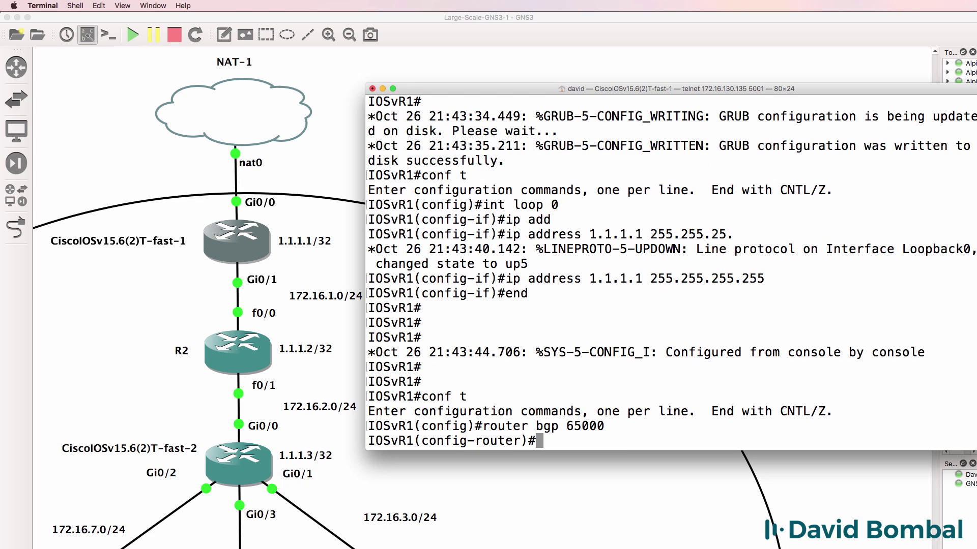
- Add neighbor 172.16.1.2 remote-as 65000 as the iBGP peer for R2
{"action": "type", "text": "ne"}
{"action": "key", "text": "Tab"}
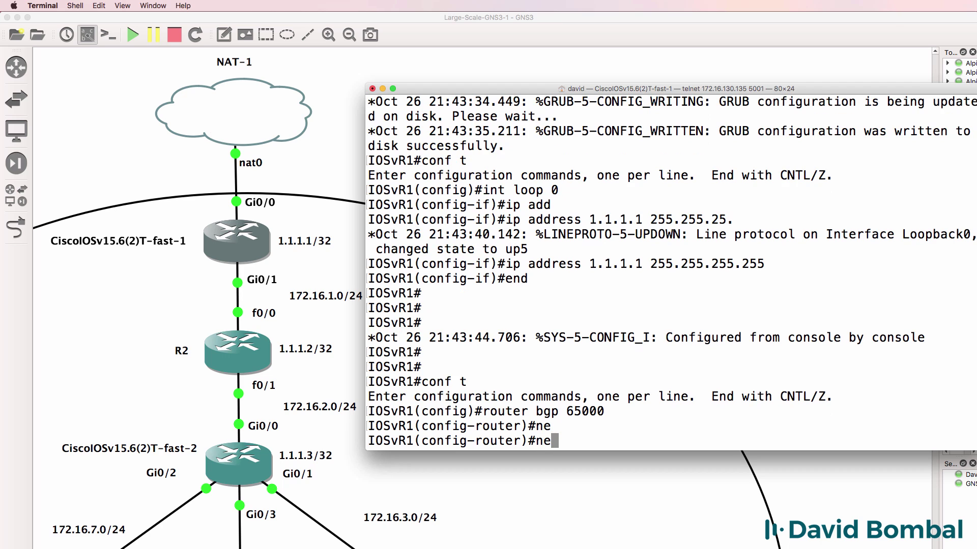
{"action": "type", "text": "i"}
{"action": "key", "text": "Tab"}
{"action": "type", "text": "?"}
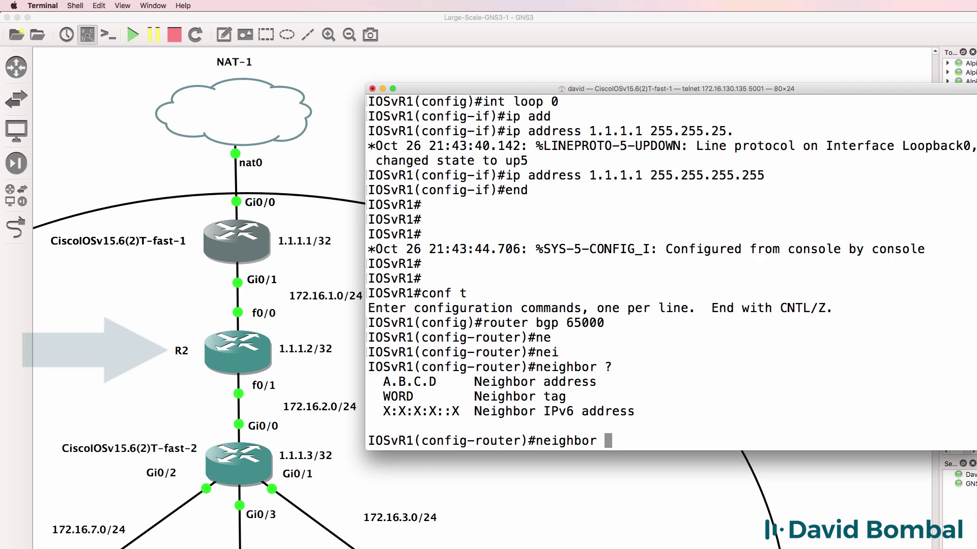
{"action": "type", "text": "1"}
{"action": "type", "text": "7.2.16.1.2 rem"}
{"action": "key", "text": "Tab"}
{"action": "type", "text": "ot"}
{"action": "key", "text": "Tab"}
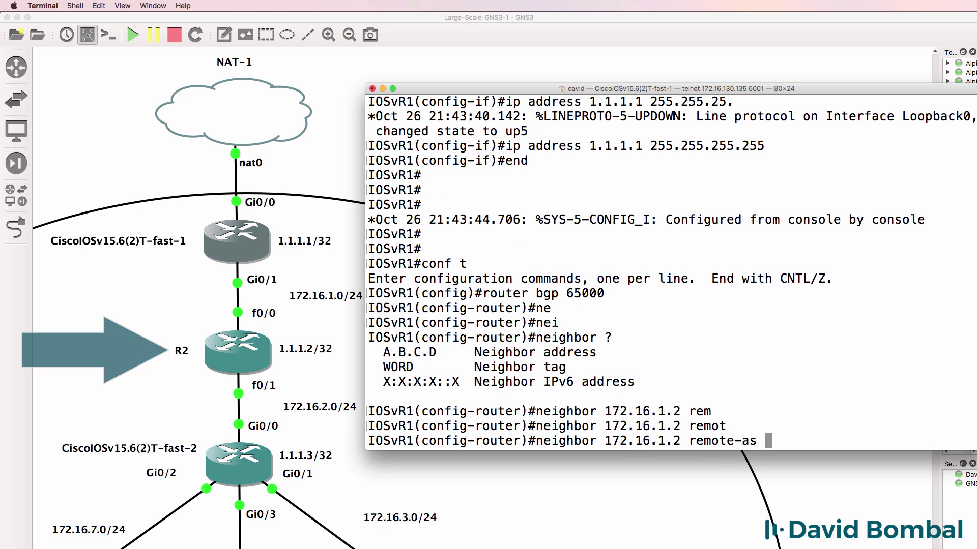
{"action": "type", "text": "65000"}
{"action": "key", "text": "Return"}
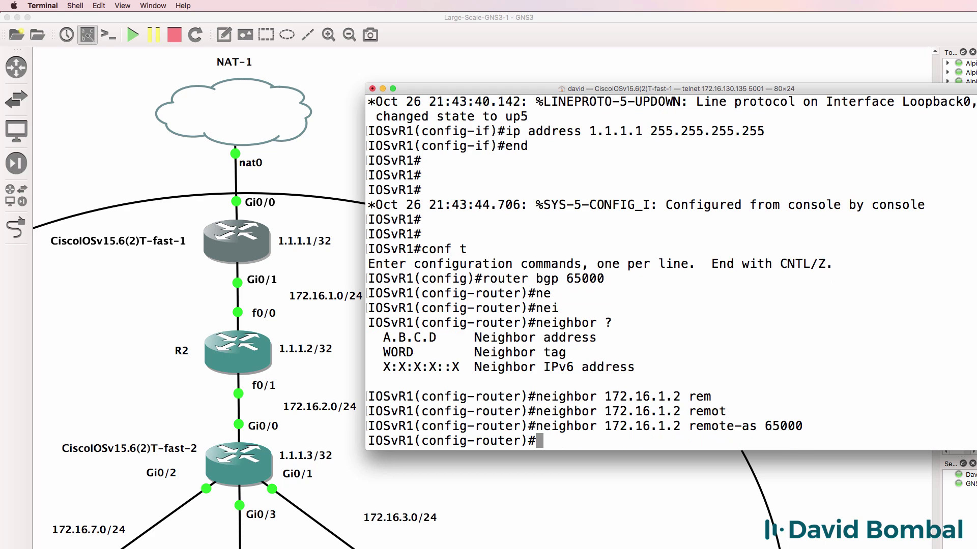
- Redistribute connected and static routes into BGP
{"action": "type", "text": "red"}
{"action": "key", "text": "Tab"}
{"action": "type", "text": "?"}
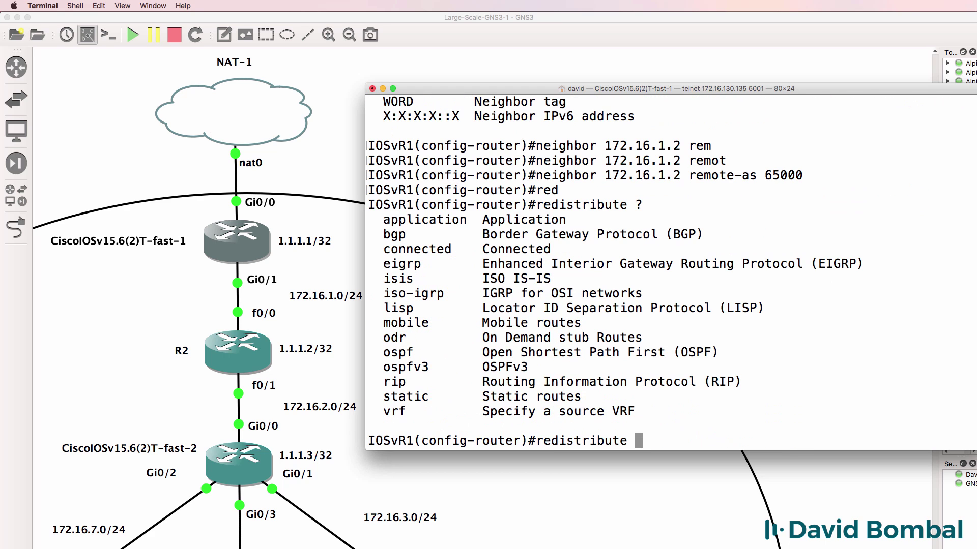
{"action": "type", "text": "con"}
{"action": "key", "text": "Tab"}
{"action": "key", "text": "Return"}
{"action": "type", "text": "re"}
{"action": "key", "text": "Tab"}
{"action": "type", "text": "st"}
{"action": "key", "text": "Tab"}
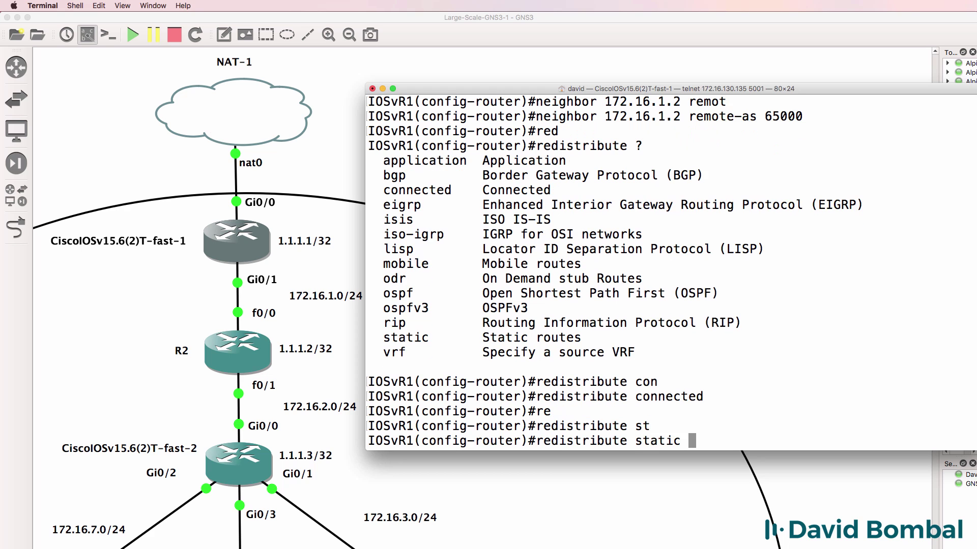
{"action": "key", "text": "Return"}
- Show the BGP table listing 1.1.1.1/32, 172.16.1.0/24 and 192.168.122.0
{"action": "type", "text": "end"}
{"action": "key", "text": "Return"}
{"action": "key", "text": "Return"}
{"action": "key", "text": "Return"}
{"action": "type", "text": "sh ip bgp"}
- Begin entering the default route ip route 0.0.0.0 0.0.0.0 in configuration mode
{"action": "key", "text": "Return"}
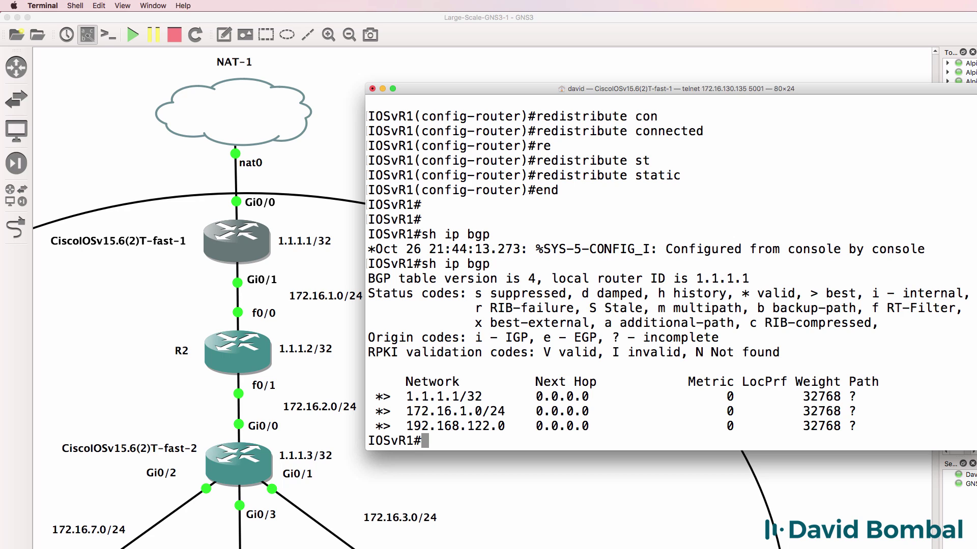
{"action": "type", "text": "conf t"}
{"action": "key", "text": "Return"}
{"action": "type", "text": "ip route 0"}
{"action": "type", "text": ".0."}
{"action": "type", "text": "0.0 0.0.0.0 1"}
{"action": "type", "text": "92.168.12"}
{"action": "type", "text": "2.2"}
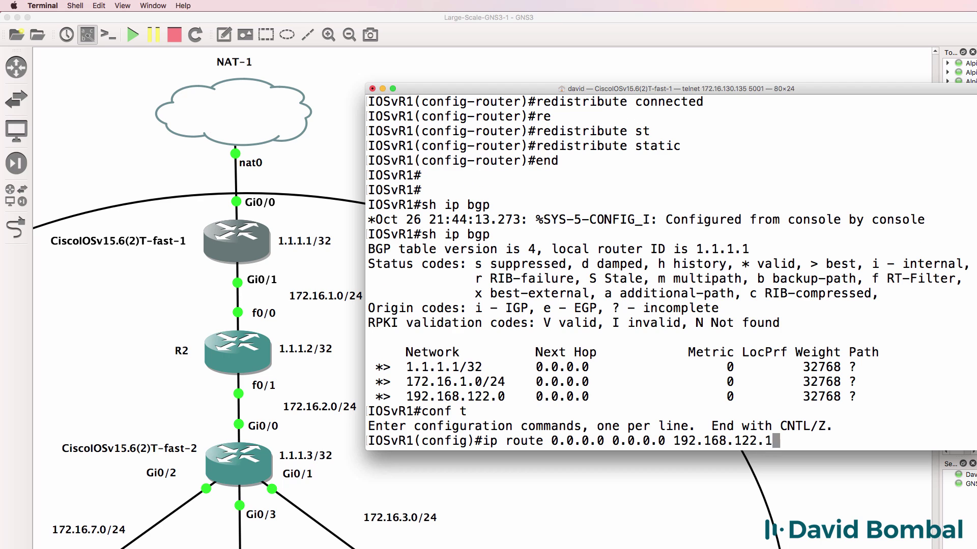
- Correct the default route's next hop to 192.168.122.1 and leave configuration mode
{"action": "key", "text": "BackSpace"}
{"action": "type", "text": "1"}
{"action": "key", "text": "Return"}
{"action": "type", "text": "end"}
{"action": "key", "text": "Return"}
- Check the BGP table and the routing table's S* default route
{"action": "type", "text": "sh ip bb"}
{"action": "key", "text": "BackSpace"}
{"action": "type", "text": "gp"}
{"action": "key", "text": "Return"}
{"action": "type", "text": "sh ip route"}
{"action": "key", "text": "Return"}
{"action": "left_click_drag", "start_coordinate": [368, 308], "coordinate": [671, 308]}
- Review the running configuration and BGP table, marking the default ip route line
{"action": "type", "text": "sh run"}
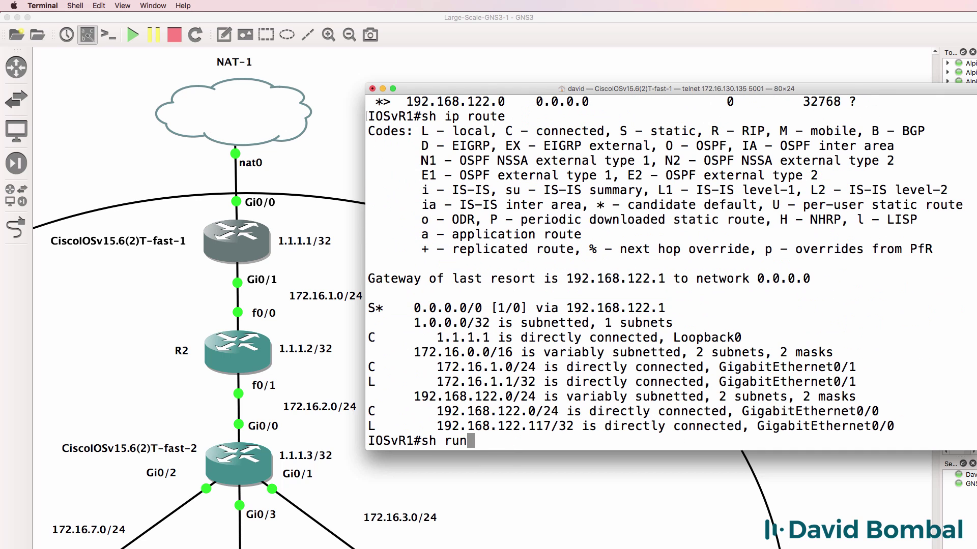
{"action": "key", "text": "Return"}
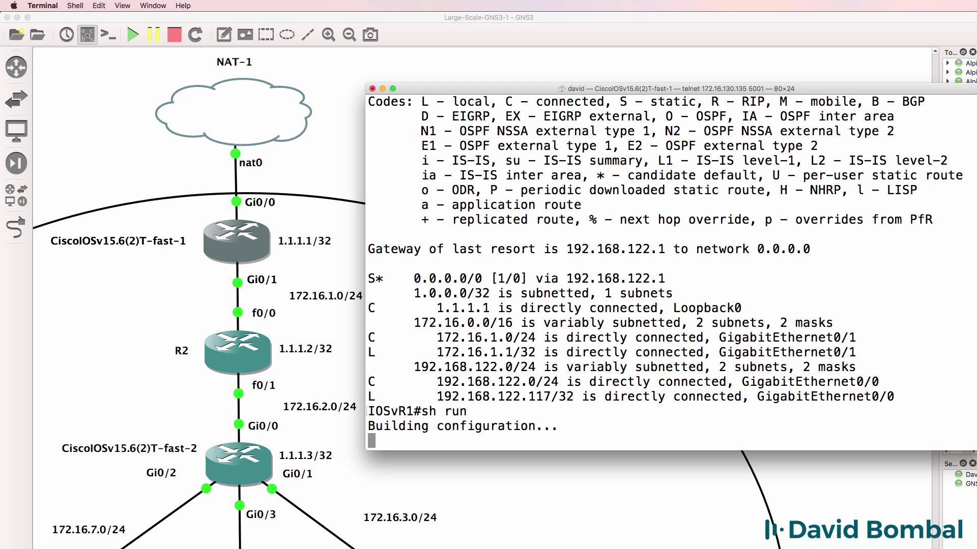
{"action": "key", "text": "space"}
{"action": "key", "text": "space"}
{"action": "key", "text": "space"}
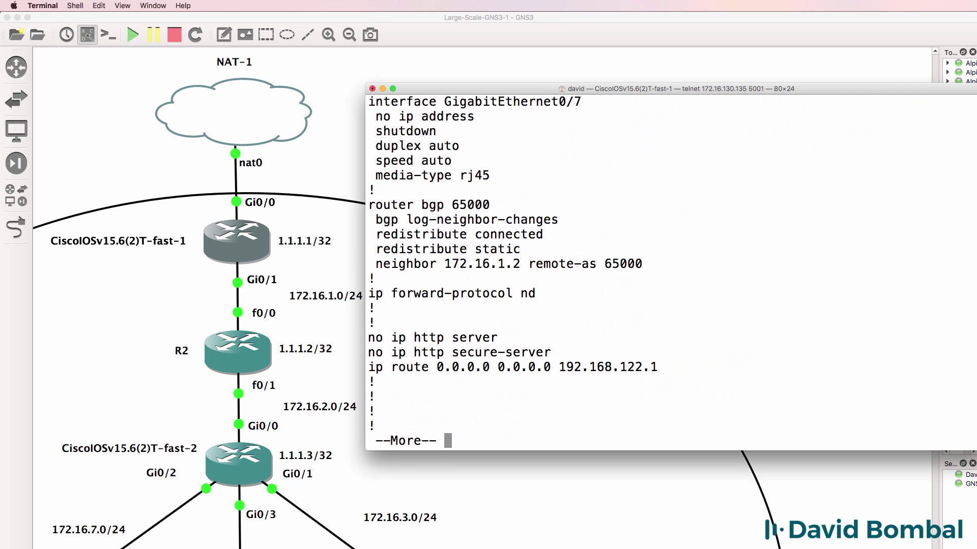
{"action": "type", "text": "q"}
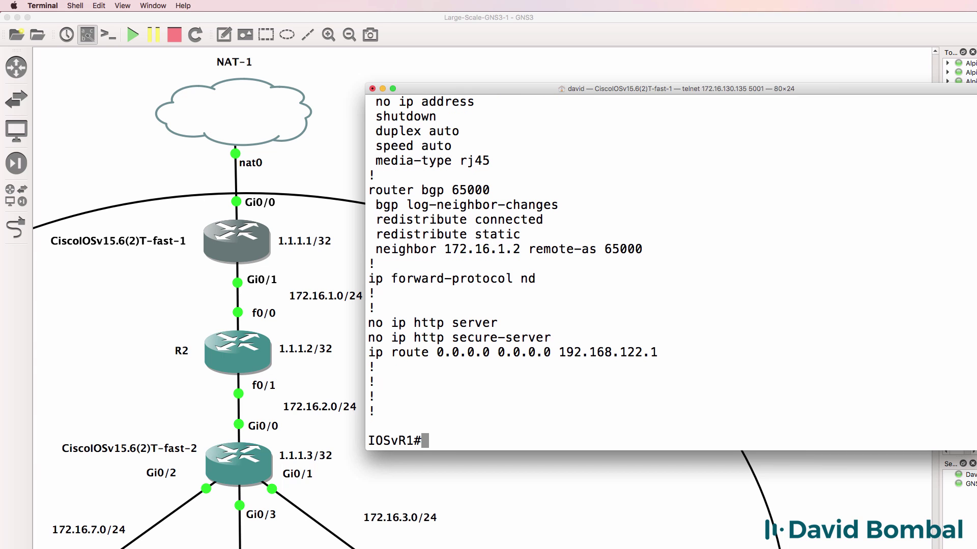
{"action": "type", "text": "sh ip bgp"}
{"action": "key", "text": "Return"}
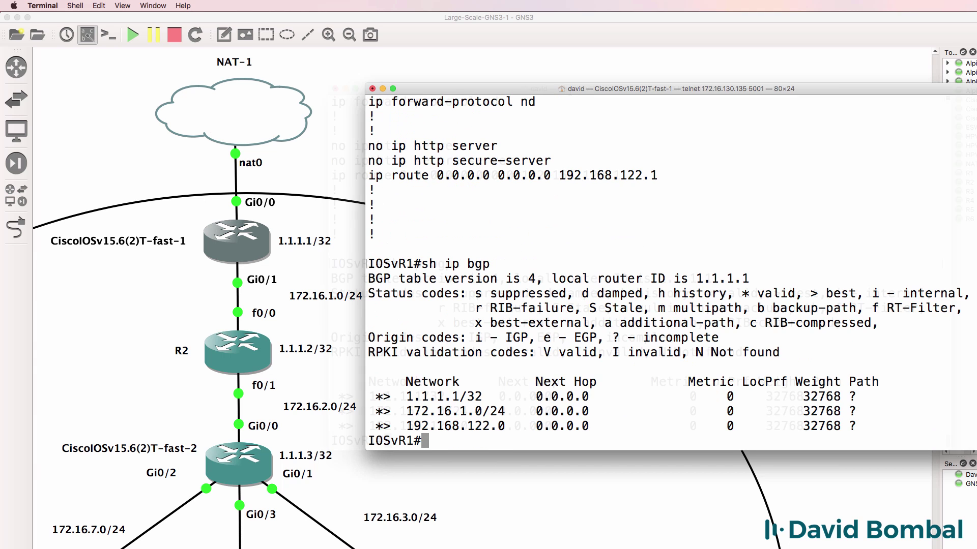
{"action": "left_click_drag", "start_coordinate": [661, 89], "coordinate": [624, 88]}
{"action": "left_click_drag", "start_coordinate": [637, 176], "coordinate": [328, 175]}
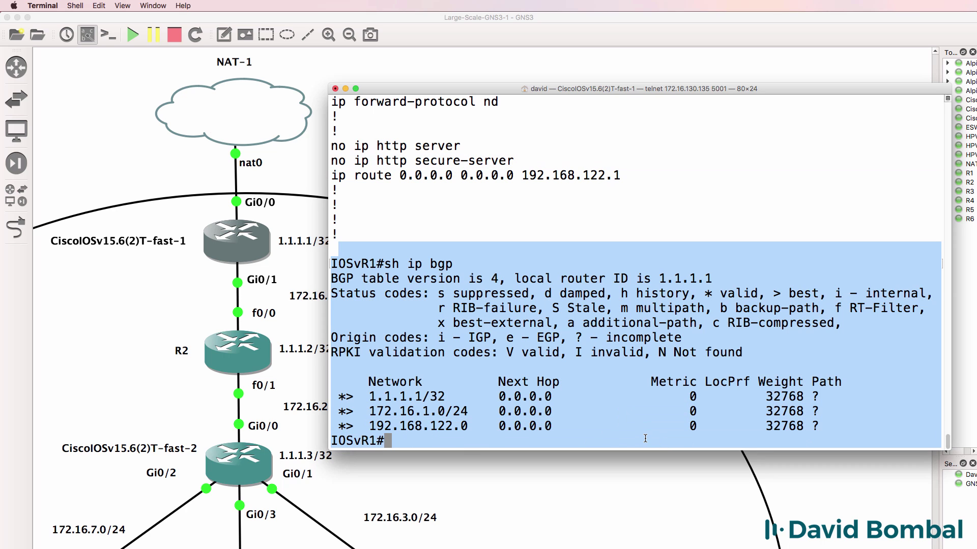
- Clear the stray prompt characters and enter BGP configuration for AS 65000 on the edge router
{"action": "type", "text": "xon"}
{"action": "key", "text": "BackSpace"}
{"action": "key", "text": "BackSpace"}
{"action": "key", "text": "BackSpace"}
{"action": "type", "text": "conf t"}
{"action": "key", "text": "Return"}
{"action": "type", "text": "router "}
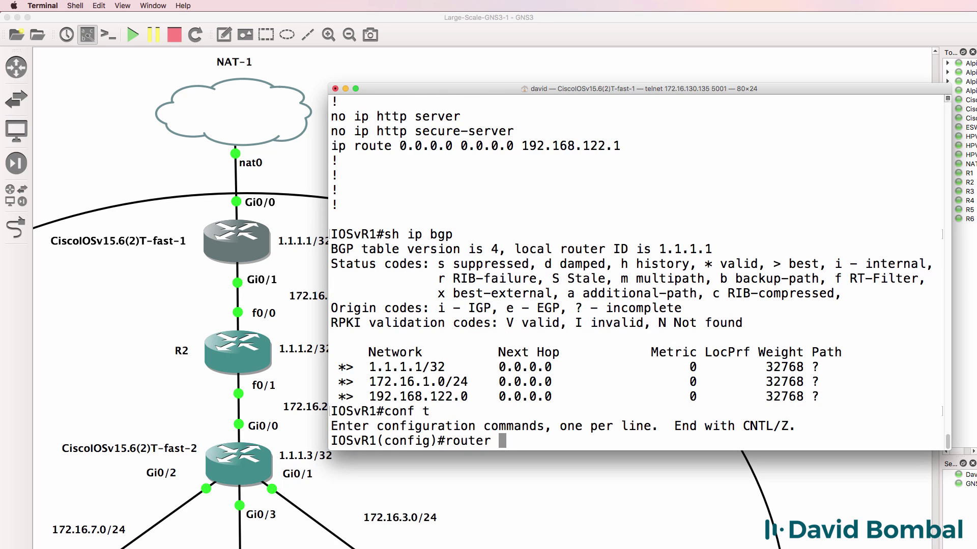
{"action": "type", "text": "bgp 65000"}
{"action": "key", "text": "Return"}
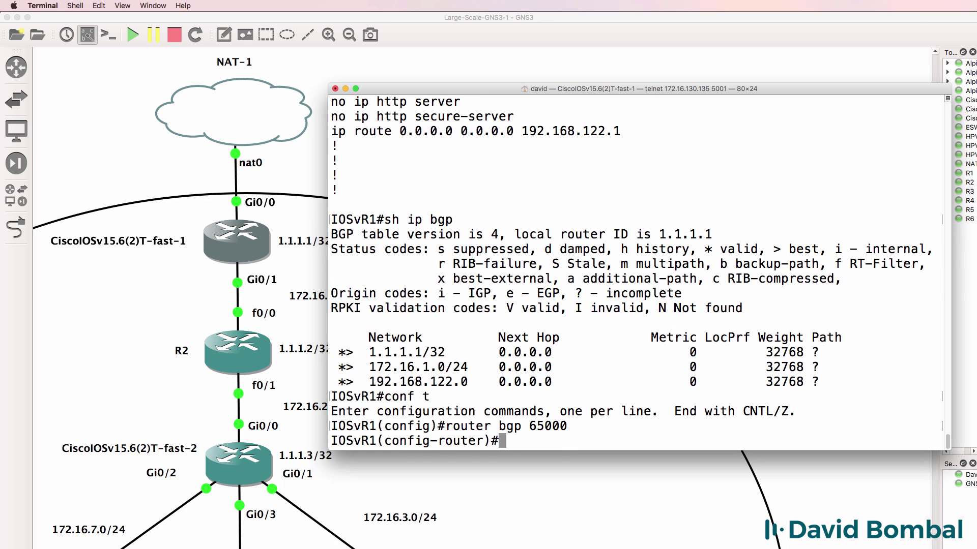
- Add 'default-information originate' to BGP 65000, exit configuration, and recall 'sh ip bgp'
{"action": "type", "text": "de"}
{"action": "key", "text": "Tab"}
{"action": "type", "text": "?"}
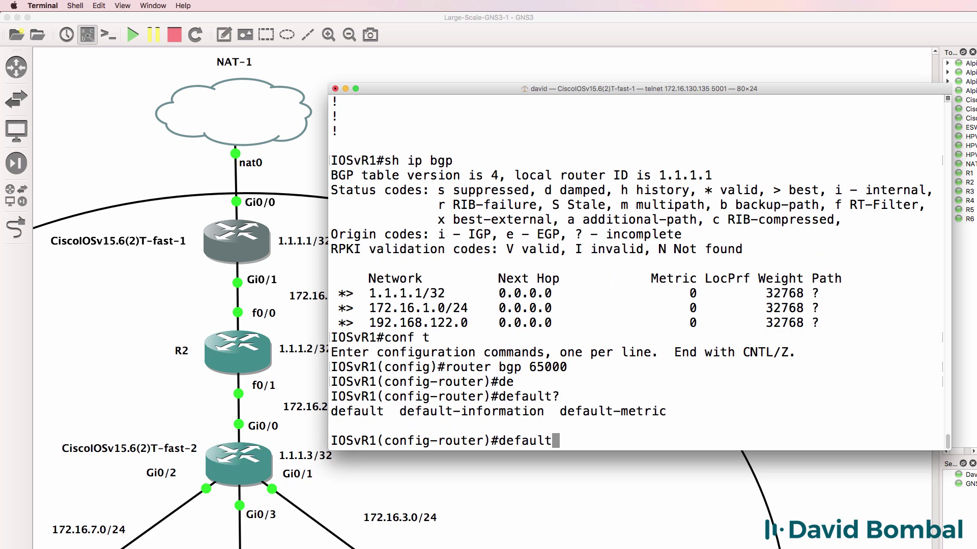
{"action": "type", "text": "-in"}
{"action": "key", "text": "Tab"}
{"action": "type", "text": "?"}
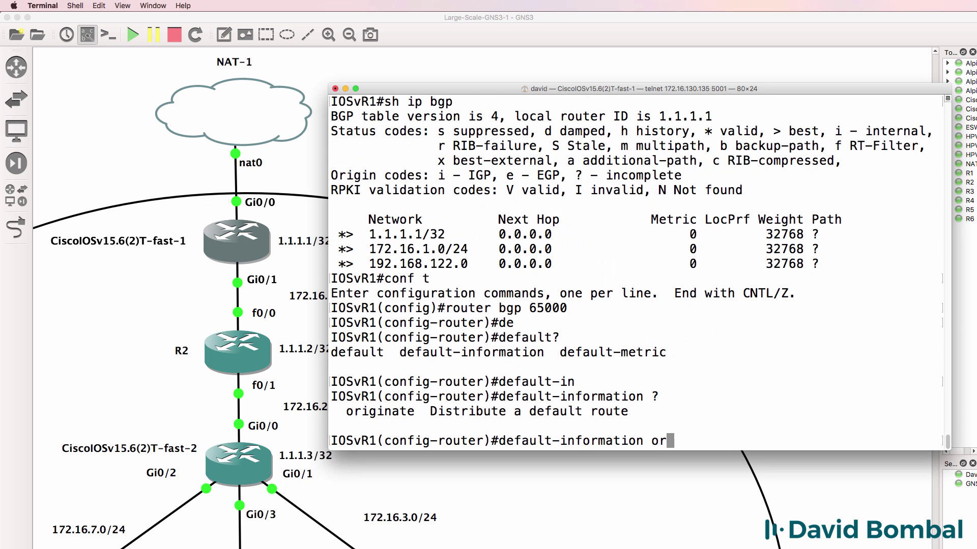
{"action": "type", "text": "or"}
{"action": "key", "text": "Tab"}
{"action": "key", "text": "Return"}
{"action": "type", "text": "end"}
{"action": "key", "text": "Return"}
{"action": "key", "text": "Up"}
{"action": "key", "text": "Up"}
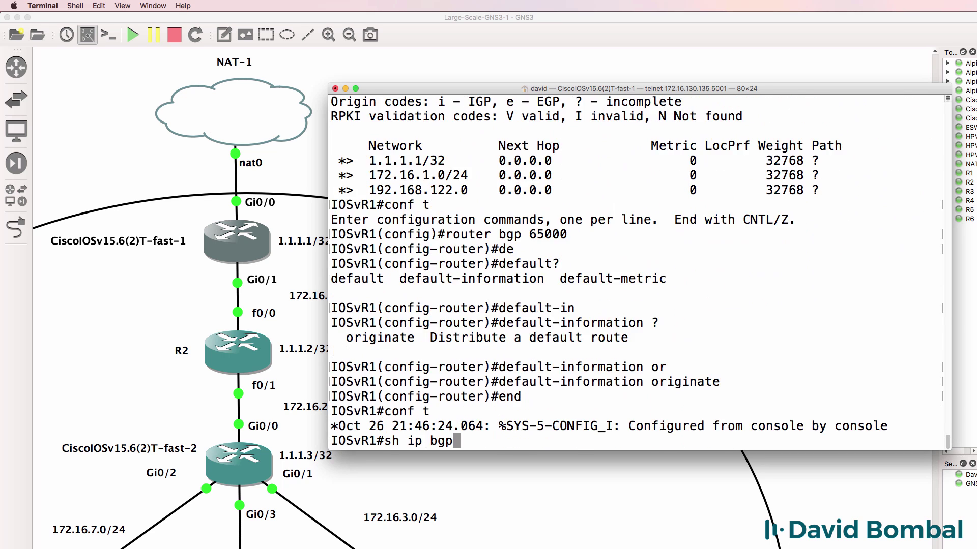
- Show the BGP table and highlight the new 0.0.0.0 default route entry
{"action": "key", "text": "Return"}
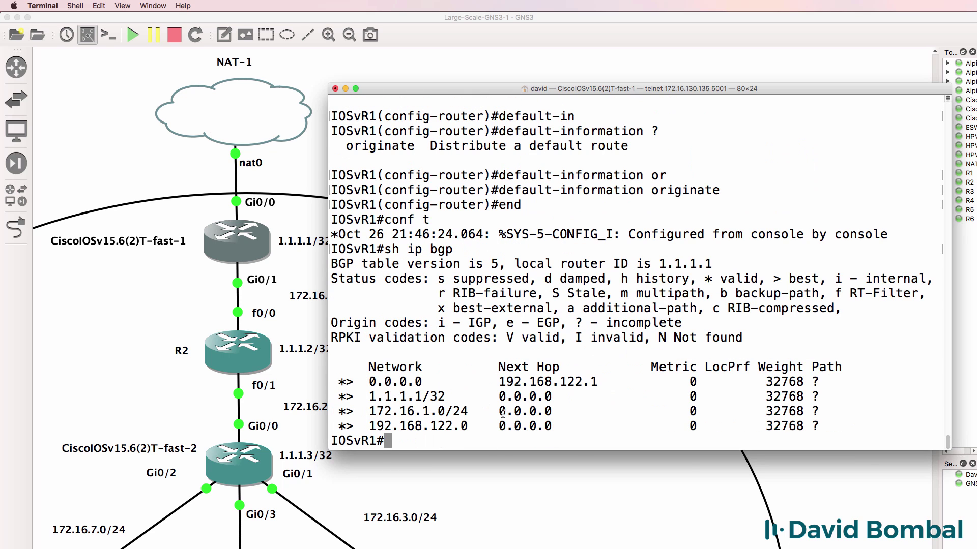
{"action": "left_click_drag", "start_coordinate": [824, 377], "coordinate": [870, 381]}
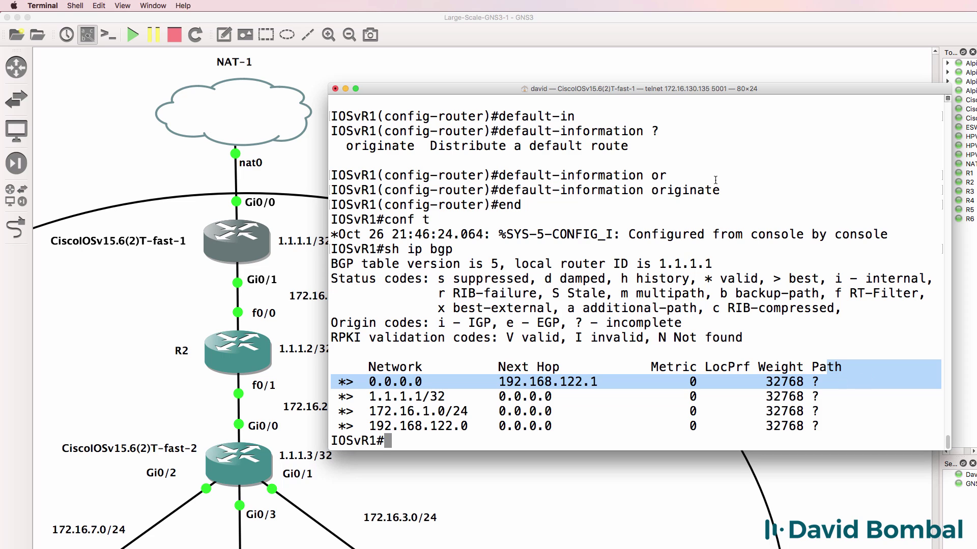
{"action": "left_click_drag", "start_coordinate": [722, 186], "coordinate": [490, 193]}
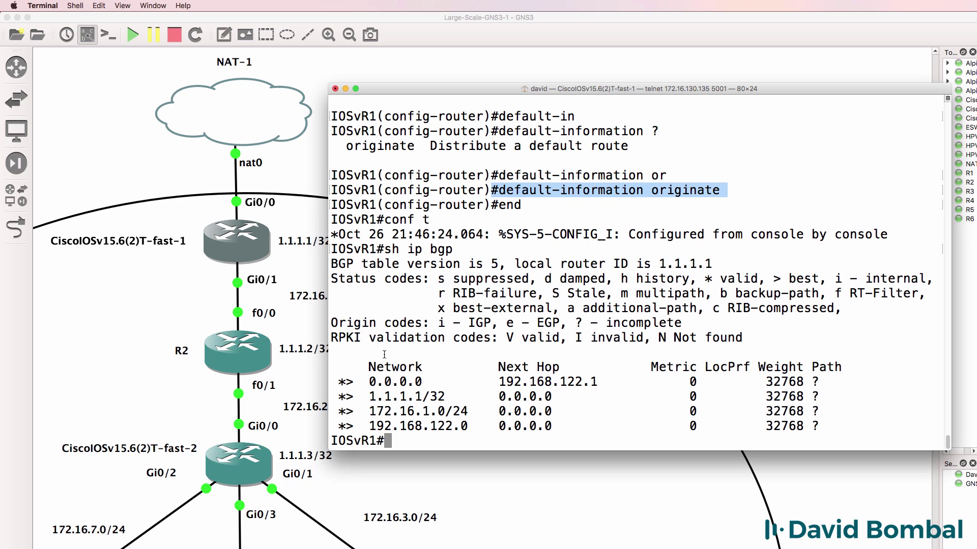
{"action": "left_click_drag", "start_coordinate": [333, 248], "coordinate": [756, 469]}
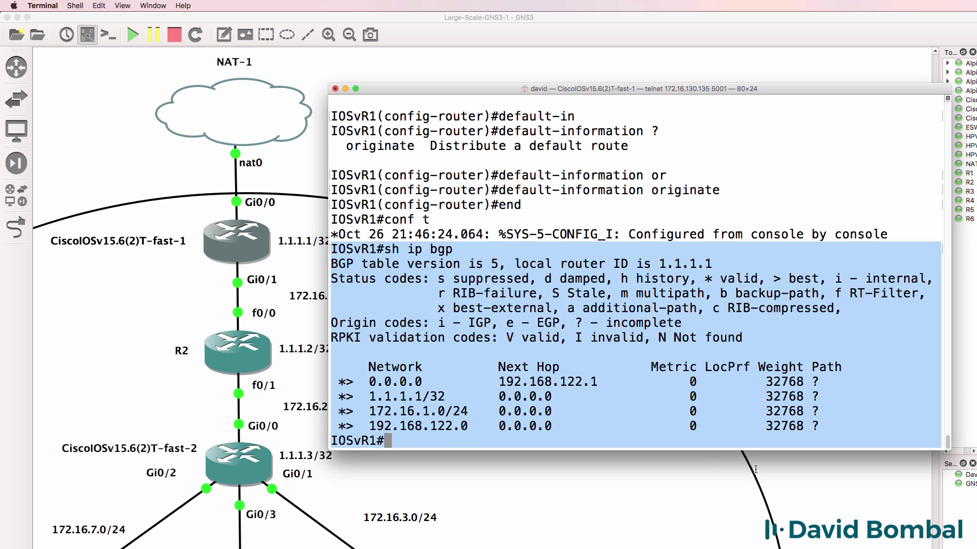
- Save the running configuration with 'wr' and display the BGP table again
{"action": "type", "text": "wr"}
{"action": "key", "text": "Return"}
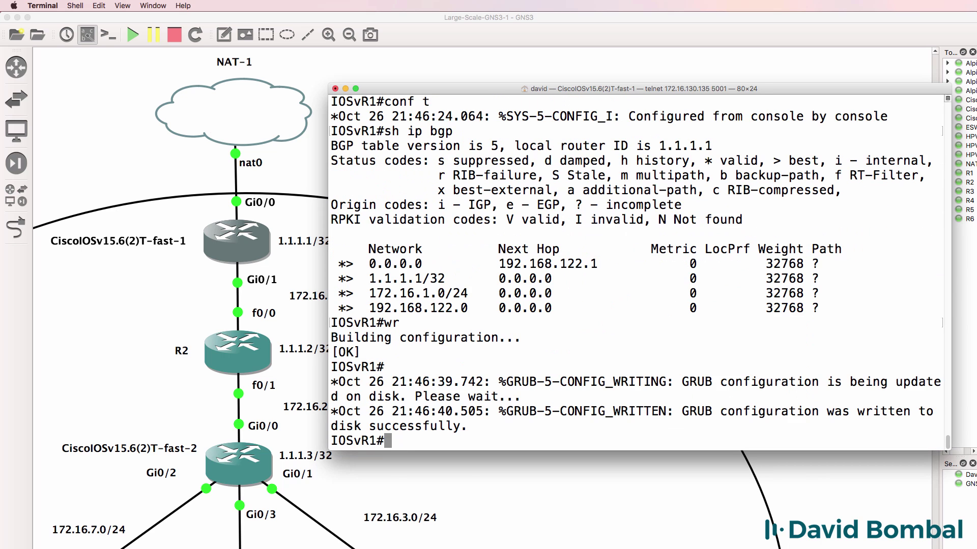
{"action": "key", "text": "Return"}
{"action": "key", "text": "Return"}
{"action": "type", "text": "sh ip bgp"}
{"action": "key", "text": "Return"}
{"action": "type", "text": "sh ip bgp"}
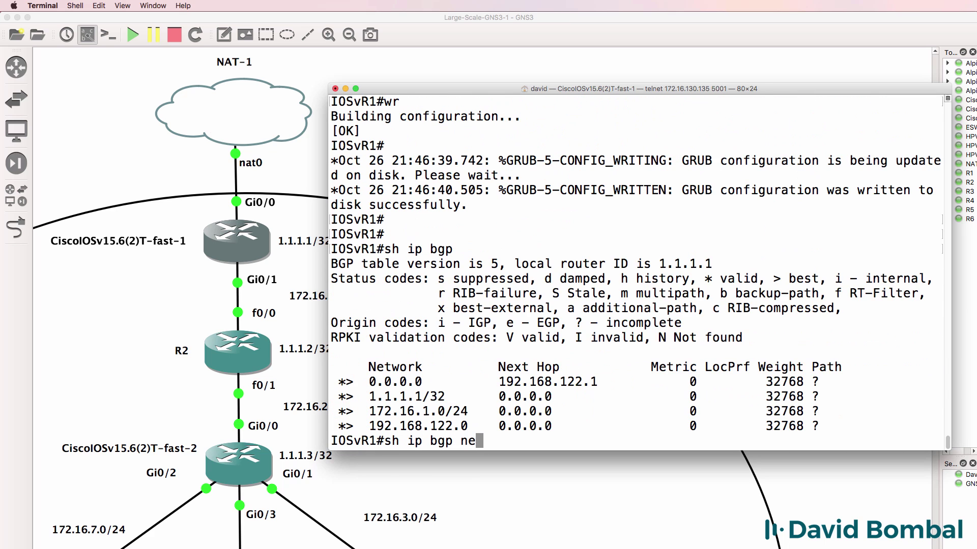
- Run 'show ip bgp summary' and highlight neighbor 172.16.1.2 in the Active state
{"action": "key", "text": "BackSpace"}
{"action": "key", "text": "BackSpace"}
{"action": "type", "text": "sum"}
{"action": "key", "text": "Return"}
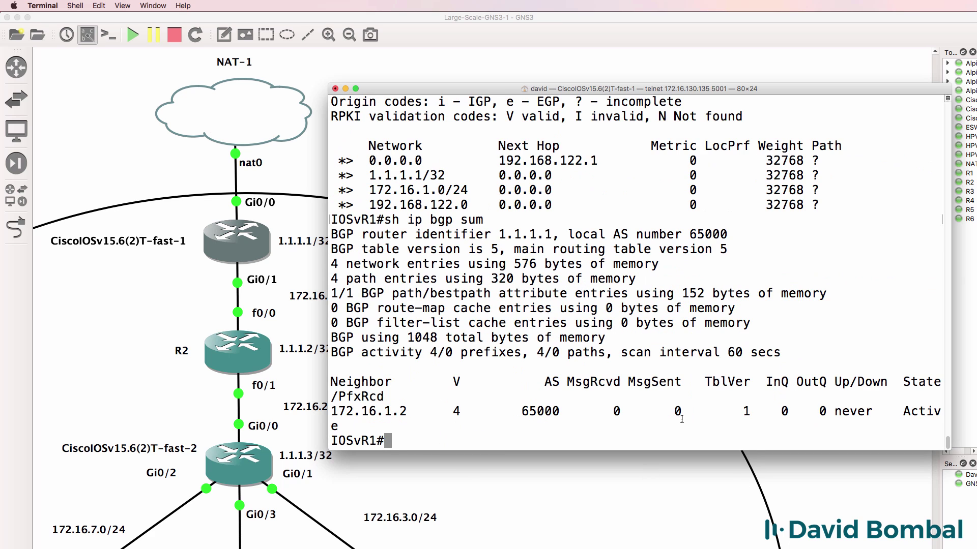
{"action": "left_click_drag", "start_coordinate": [328, 403], "coordinate": [295, 403]}
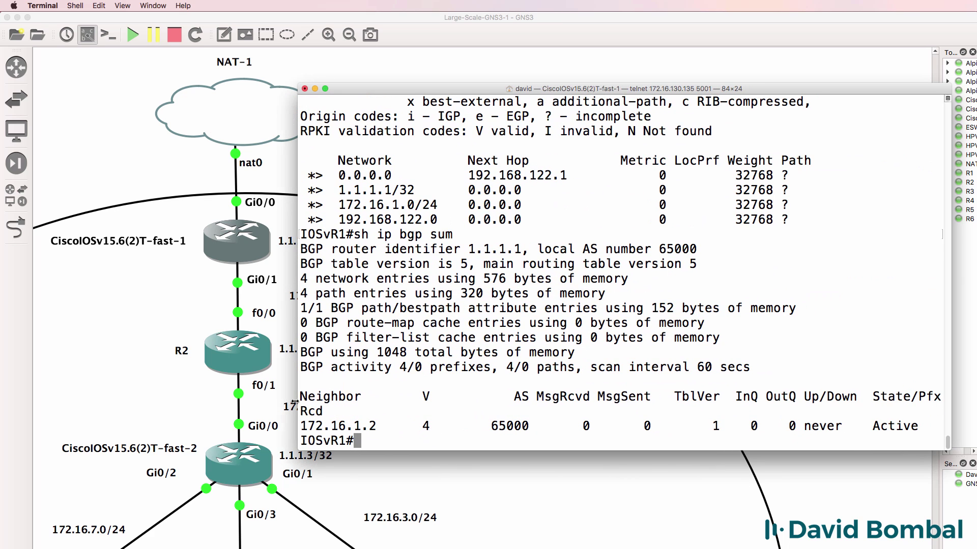
{"action": "left_click_drag", "start_coordinate": [378, 426], "coordinate": [303, 426]}
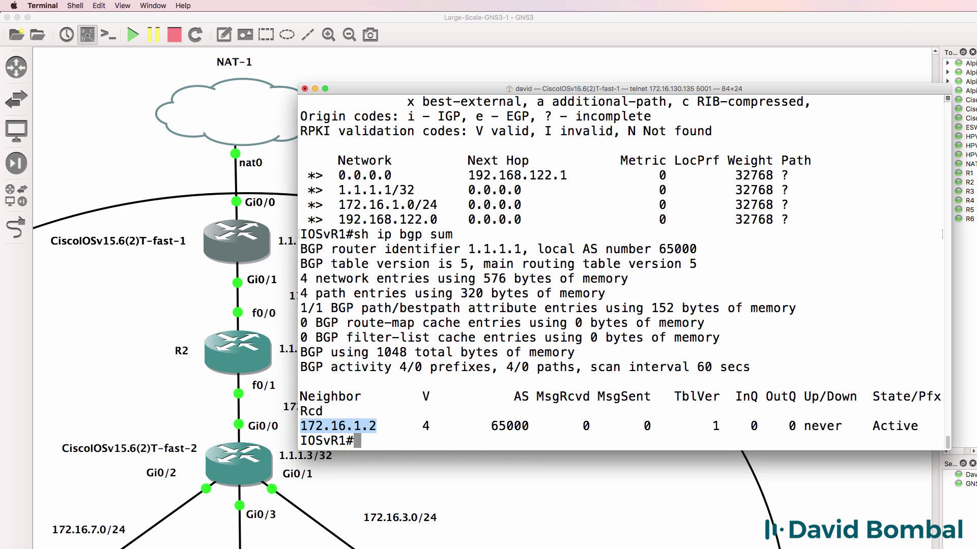
{"action": "left_click_drag", "start_coordinate": [932, 426], "coordinate": [868, 426]}
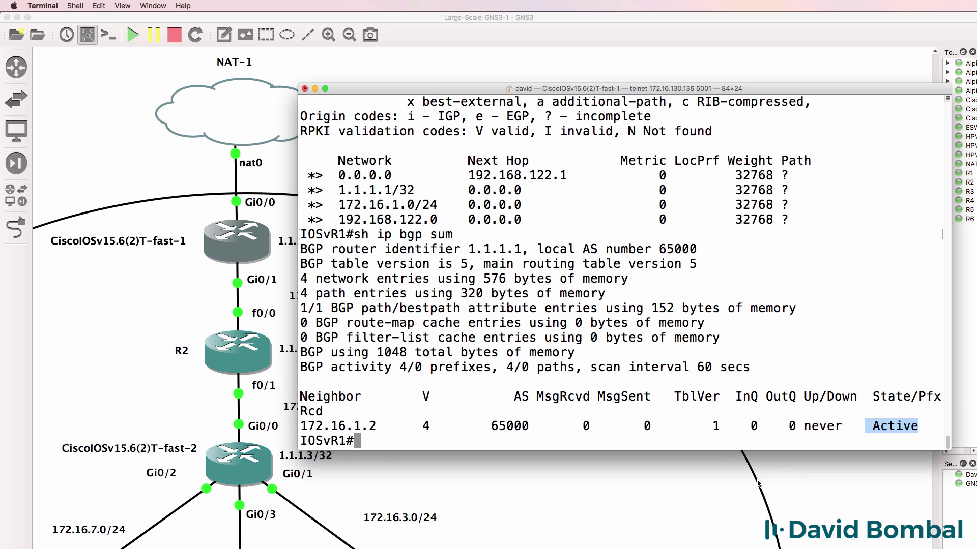
{"action": "left_click_drag", "start_coordinate": [871, 425], "coordinate": [919, 426]}
- Open a console session to R2 and enter global configuration mode
{"action": "right_click", "coordinate": [234, 361]}
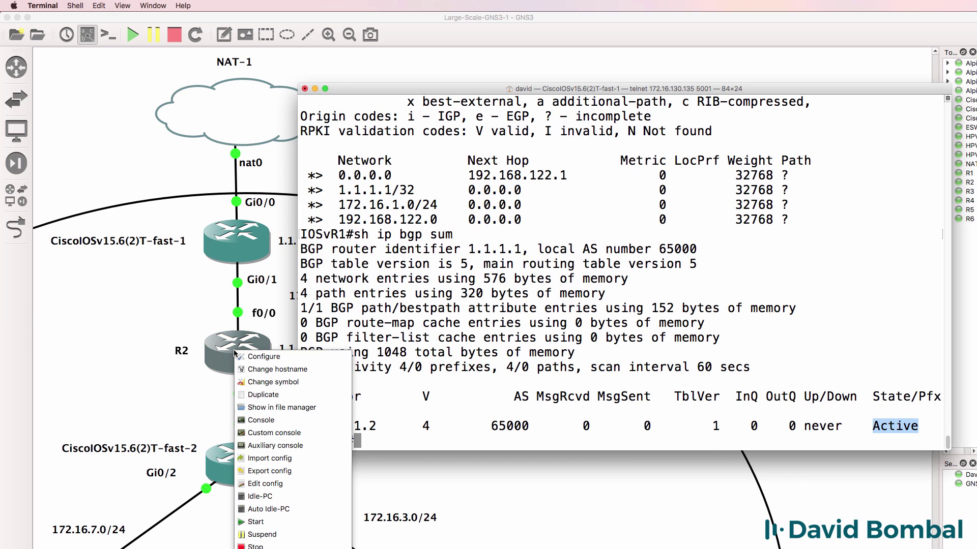
{"action": "left_click", "coordinate": [271, 422]}
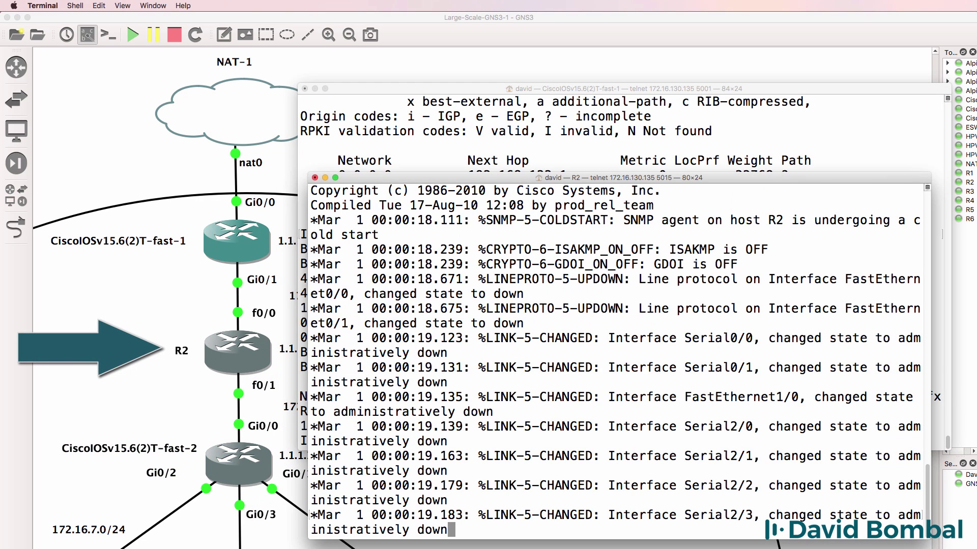
{"action": "key", "text": "Return"}
{"action": "key", "text": "Return"}
{"action": "key", "text": "Return"}
{"action": "key", "text": "Return"}
{"action": "key", "text": "Return"}
{"action": "type", "text": "conf t"}
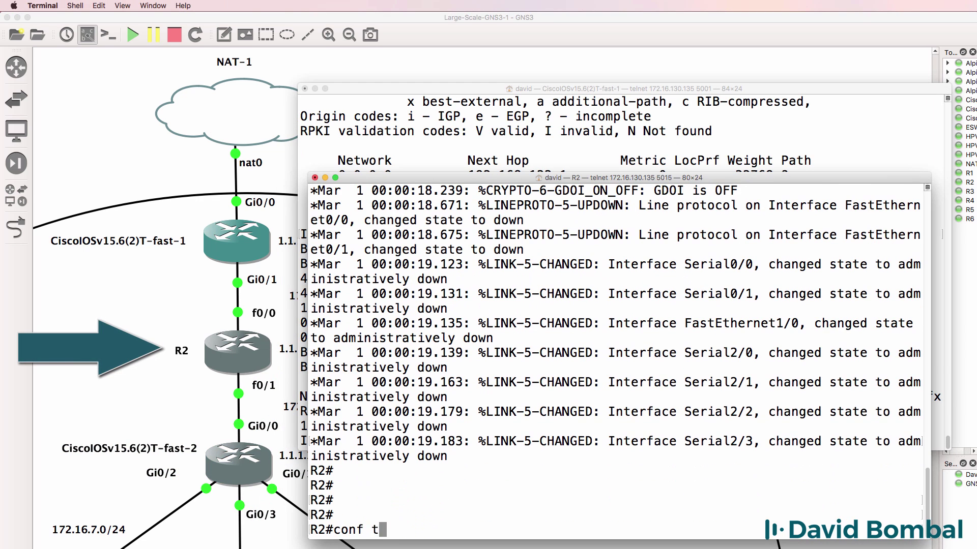
{"action": "key", "text": "Return"}
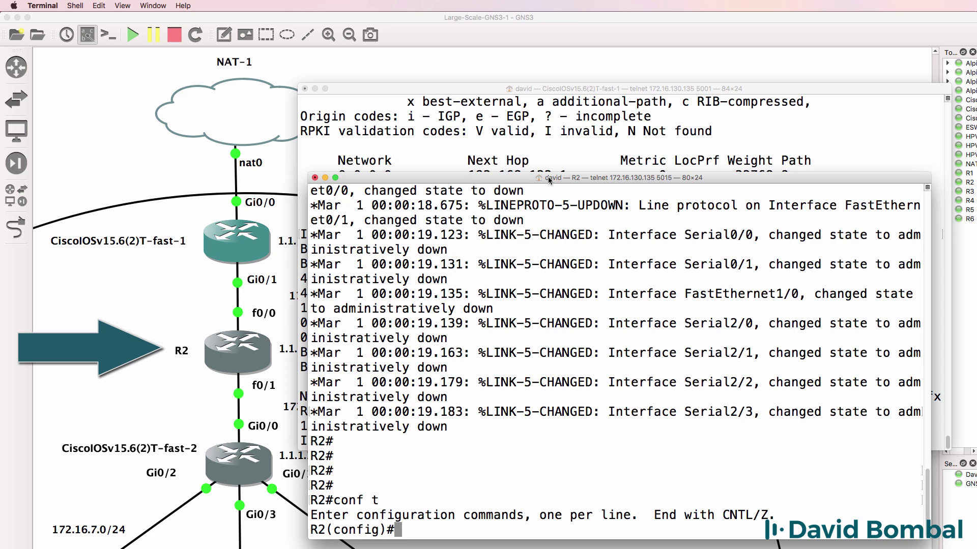
- Create Loopback0 on R2 with address 1.1.1.2 255.255.255.255
{"action": "type", "text": "int loop"}
{"action": "key", "text": "BackSpace"}
{"action": "key", "text": "BackSpace"}
{"action": "key", "text": "BackSpace"}
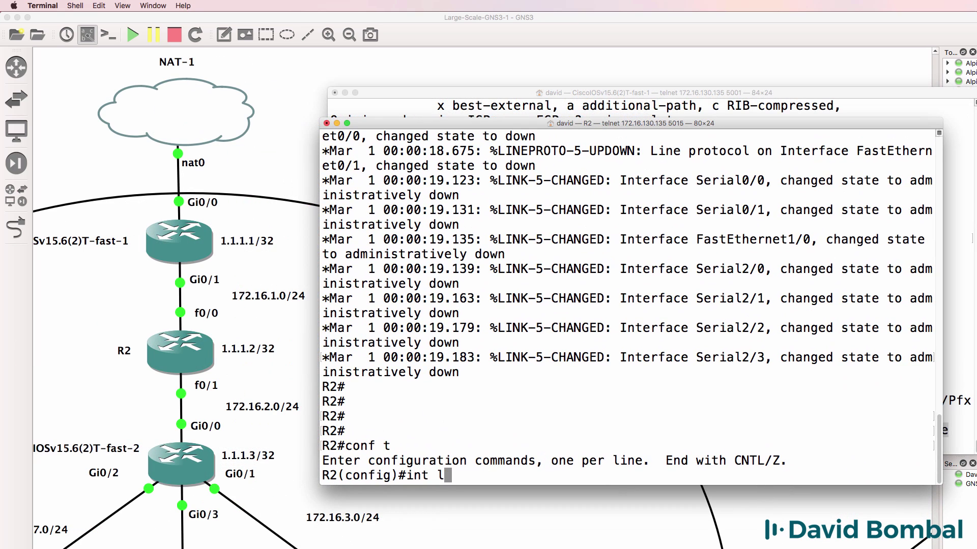
{"action": "type", "text": "op"}
{"action": "key", "text": "BackSpace"}
{"action": "type", "text": "op 0"}
{"action": "key", "text": "Return"}
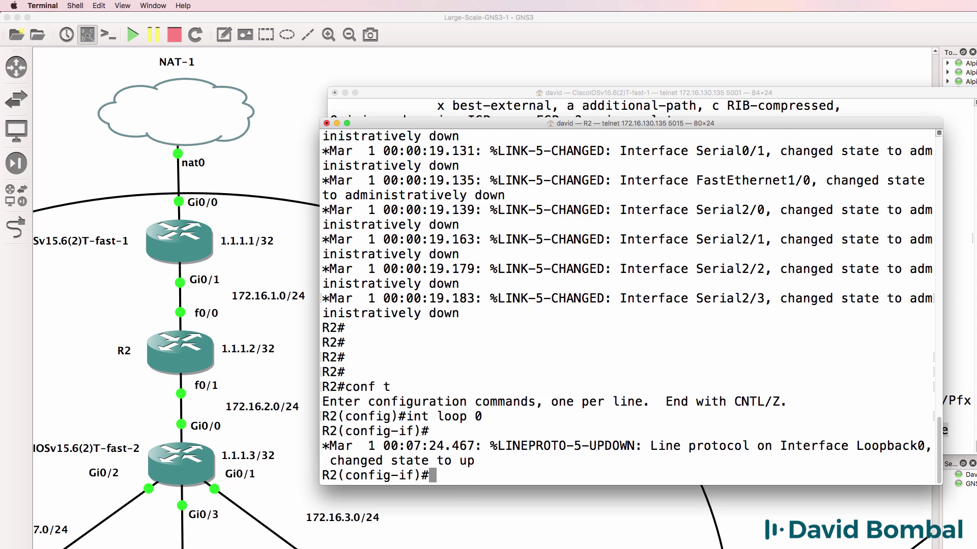
{"action": "type", "text": "ip add"}
{"action": "key", "text": "Tab"}
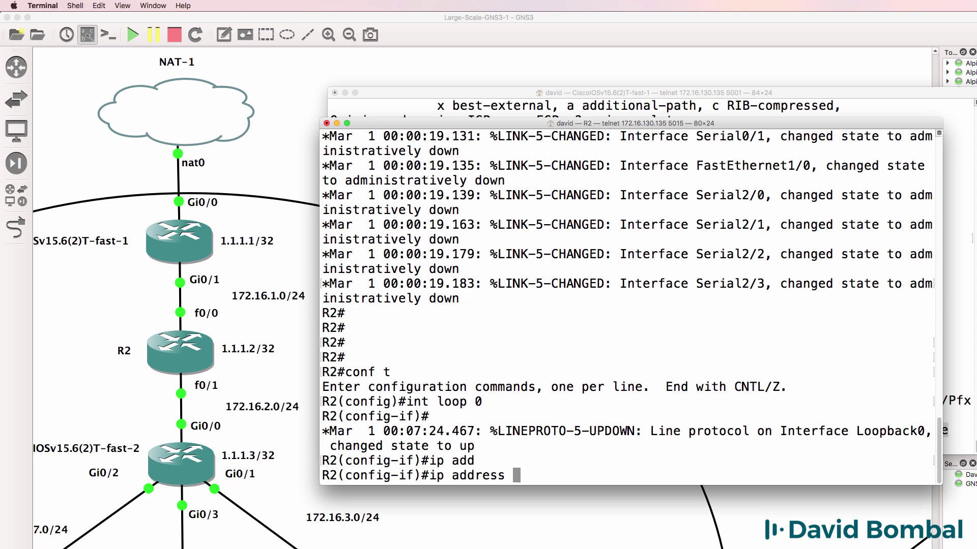
{"action": "type", "text": "1.1.1.2 255.255.25.5255"}
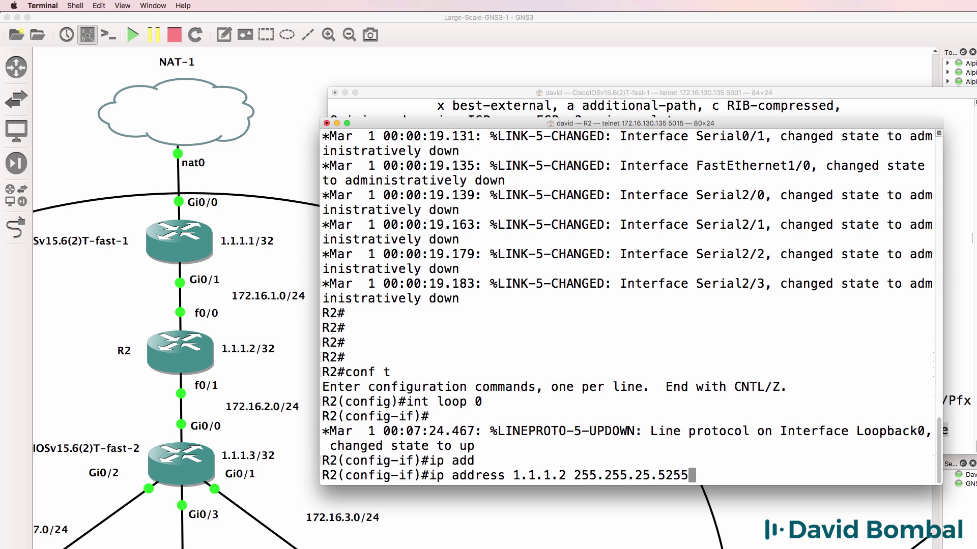
{"action": "key", "text": "BackSpace"}
{"action": "key", "text": "BackSpace"}
{"action": "key", "text": "BackSpace"}
{"action": "key", "text": "BackSpace"}
{"action": "key", "text": "BackSpace"}
{"action": "type", "text": "5.255"}
{"action": "key", "text": "Return"}
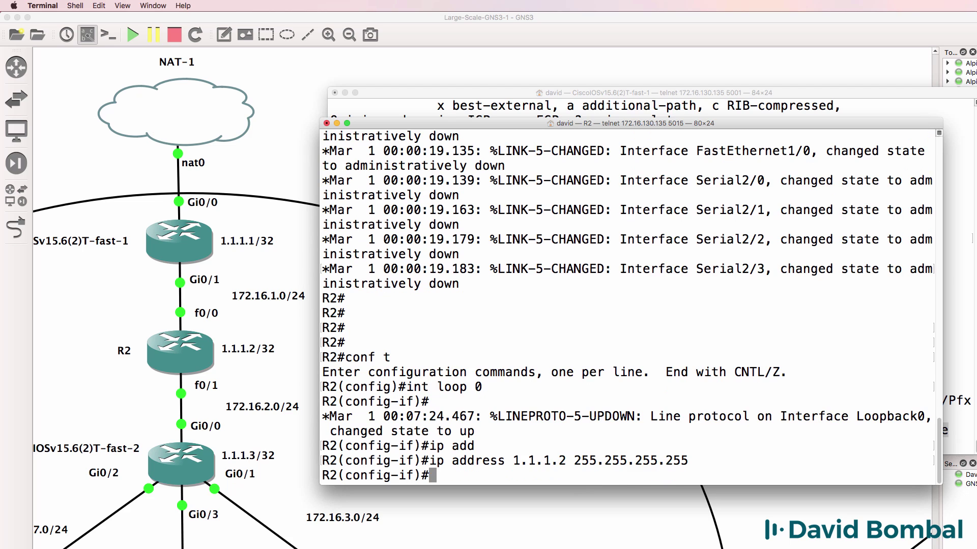
- Enable interface f0/0 and give it address 172.16.1.2 255.255.255.0
{"action": "type", "text": "int f0/0"}
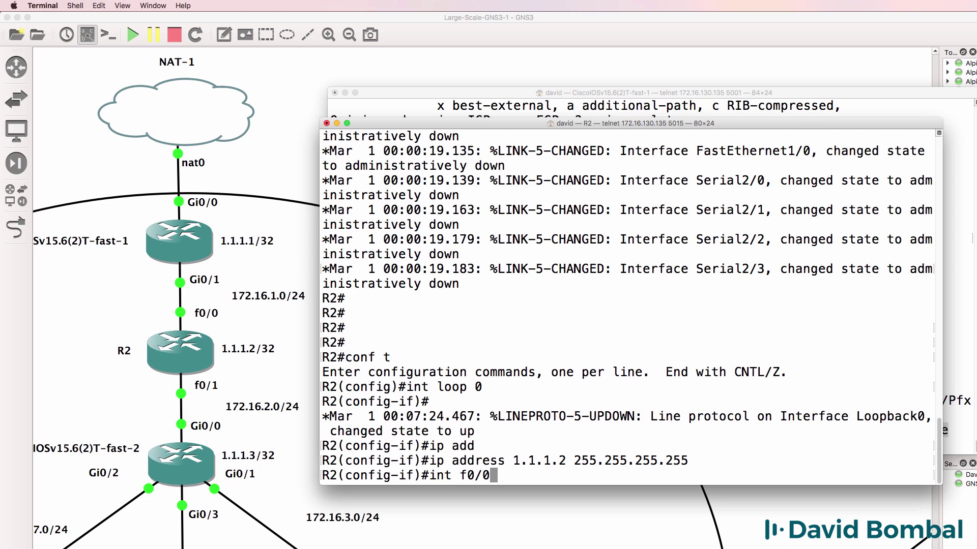
{"action": "key", "text": "Return"}
{"action": "type", "text": "no shut"}
{"action": "key", "text": "Return"}
{"action": "type", "text": "ip add"}
{"action": "key", "text": "Tab"}
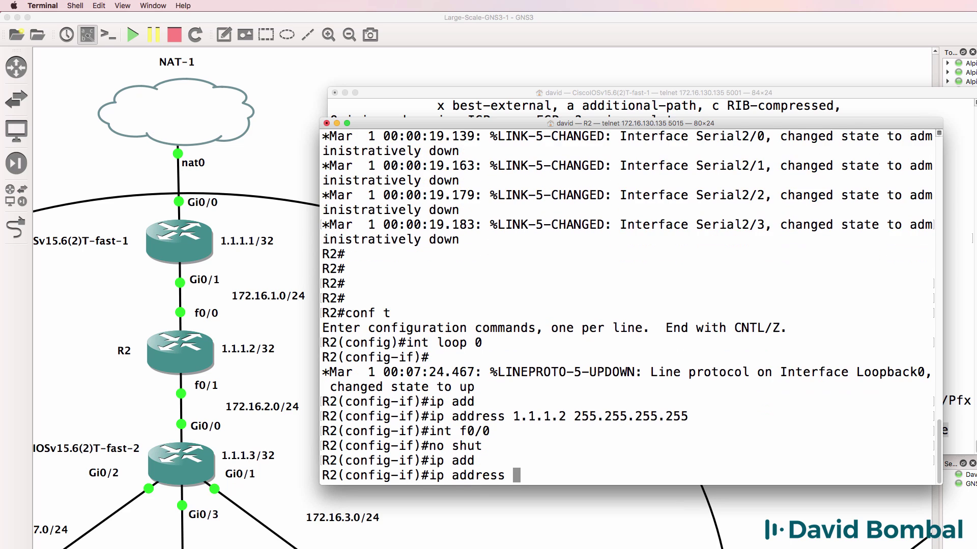
{"action": "type", "text": "172.16.1.2"}
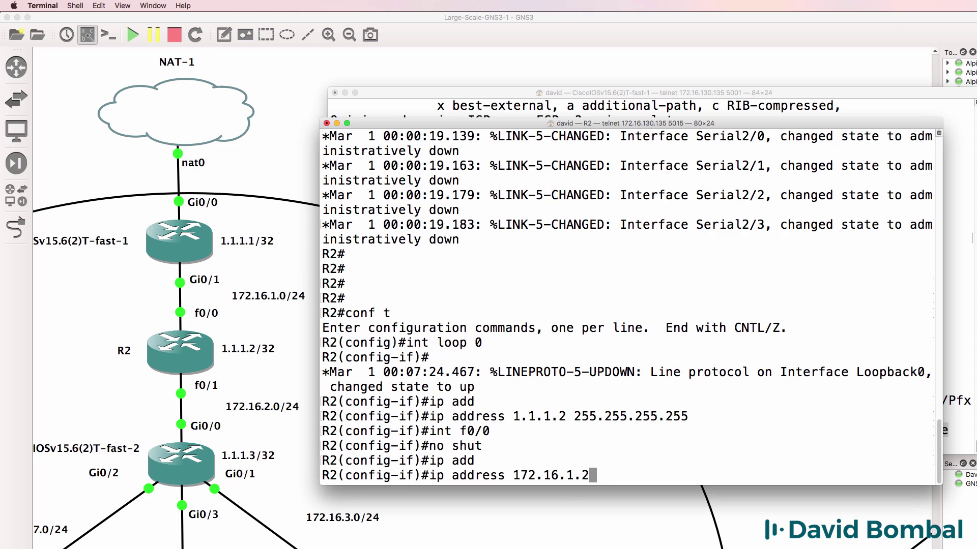
{"action": "type", "text": " 255.255.255.0"}
{"action": "key", "text": "Return"}
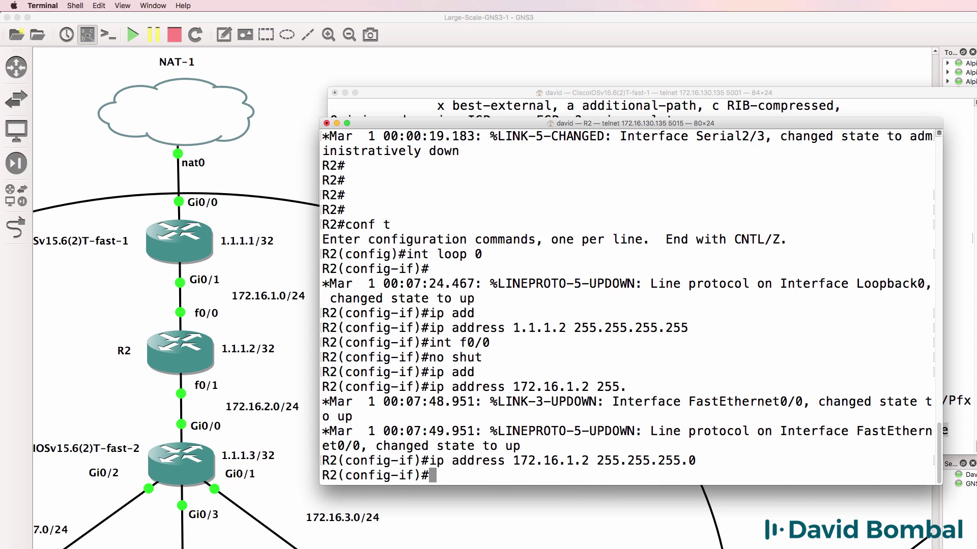
- Ping the edge router at 172.16.1.1 from configuration mode with 'do ping'
{"action": "type", "text": "do pin g"}
{"action": "key", "text": "BackSpace"}
{"action": "key", "text": "BackSpace"}
{"action": "type", "text": "g 172.16.1.1"}
{"action": "key", "text": "Return"}
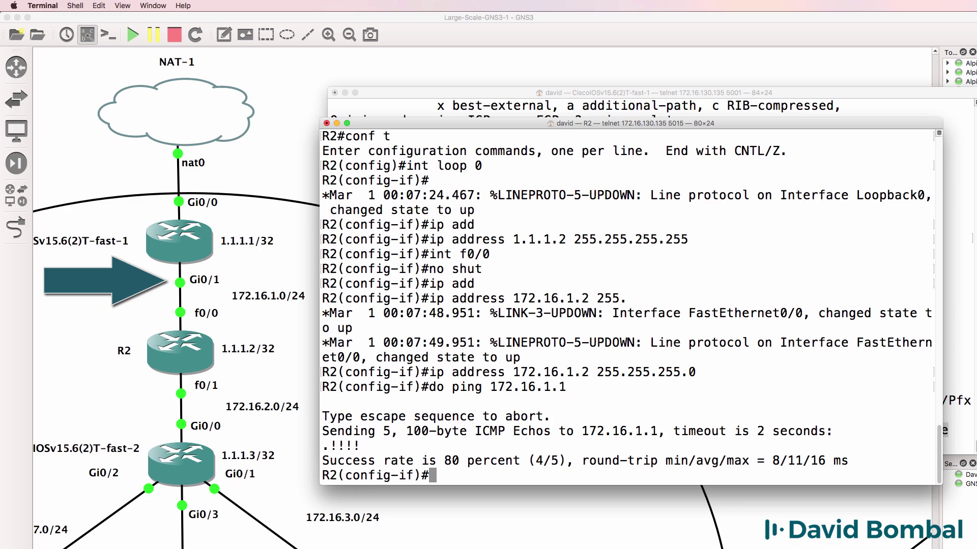
- Start BGP AS 65000 on R2 and add neighbor 172.16.1.1 with remote-as 65000
{"action": "type", "text": "router b"}
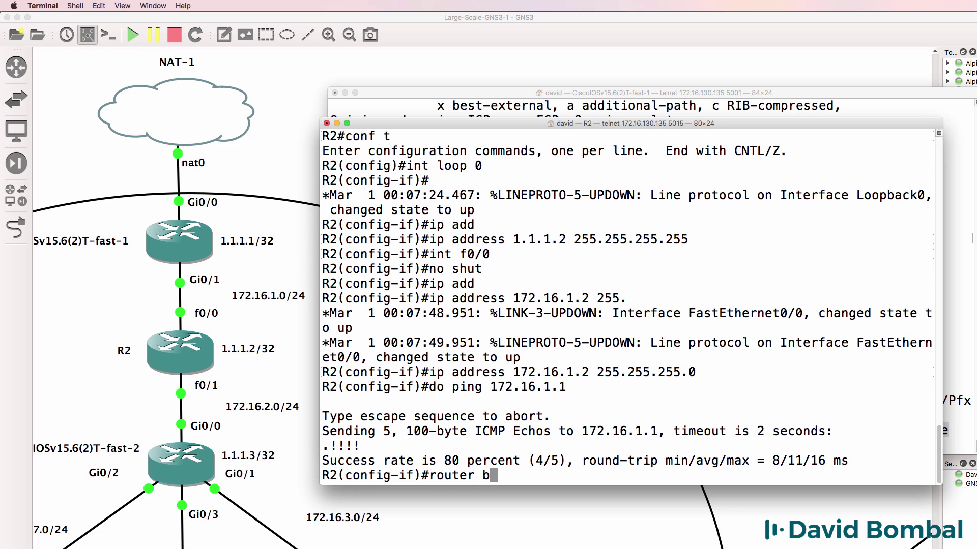
{"action": "type", "text": "gp 65000"}
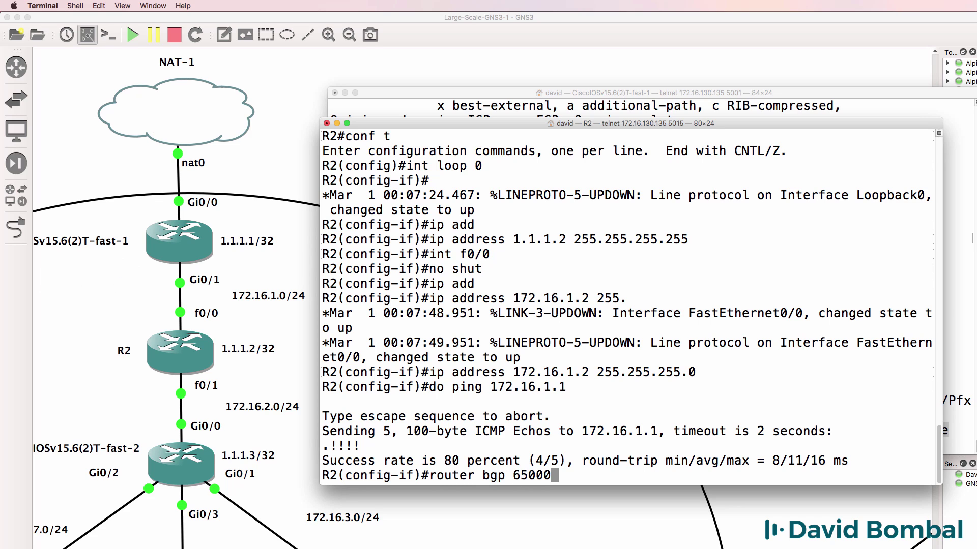
{"action": "key", "text": "Return"}
{"action": "type", "text": "nei"}
{"action": "key", "text": "Tab"}
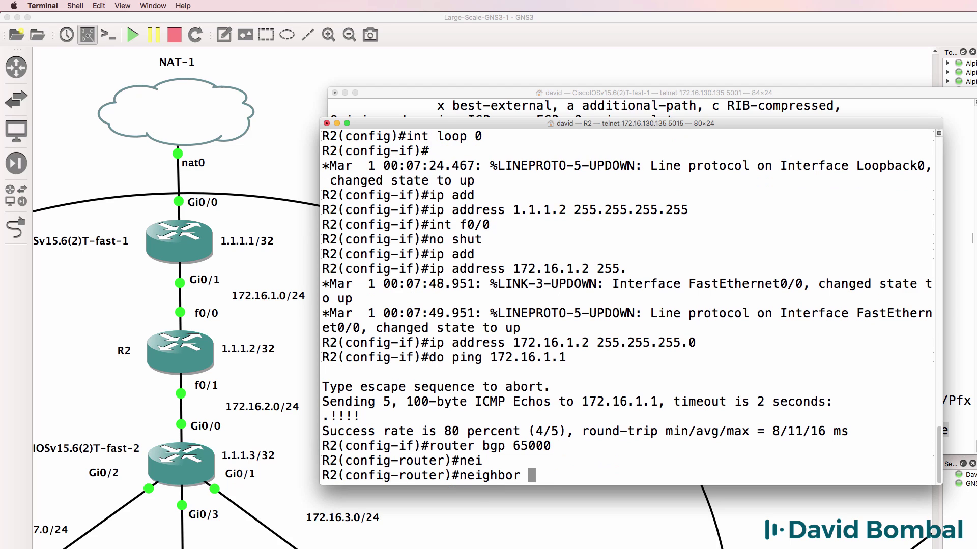
{"action": "type", "text": "172.16.1.1 2"}
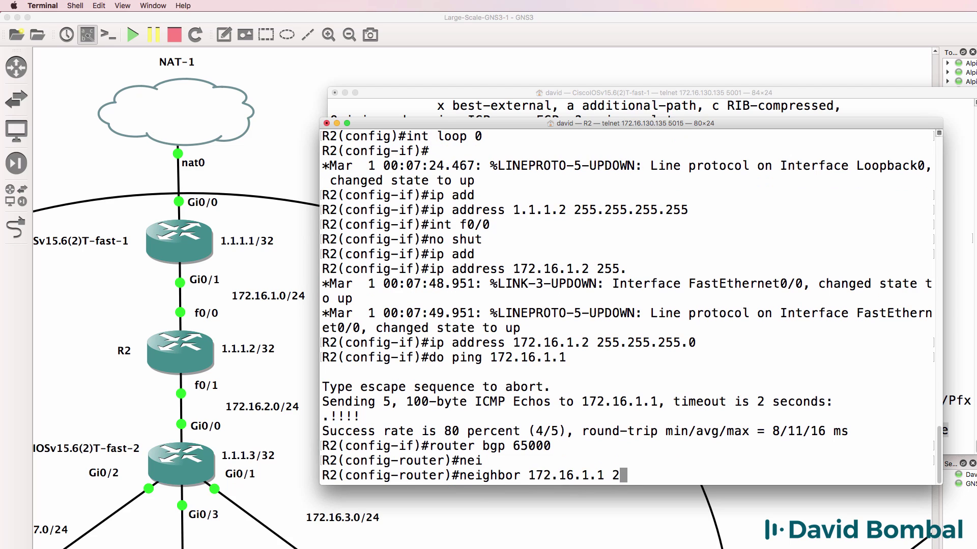
{"action": "key", "text": "BackSpace"}
{"action": "type", "text": "remo"}
{"action": "key", "text": "Tab"}
{"action": "type", "text": "t"}
{"action": "key", "text": "Tab"}
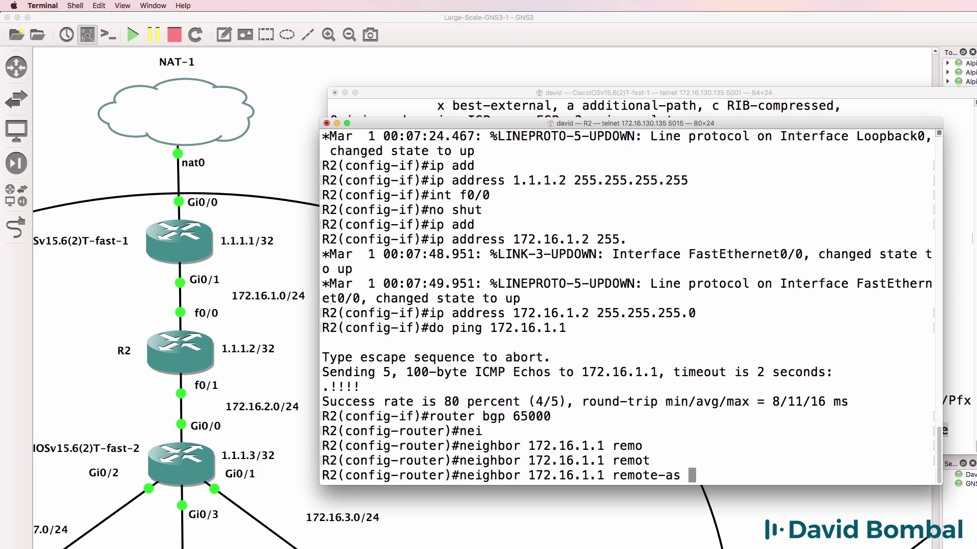
{"action": "type", "text": "65000"}
{"action": "key", "text": "Return"}
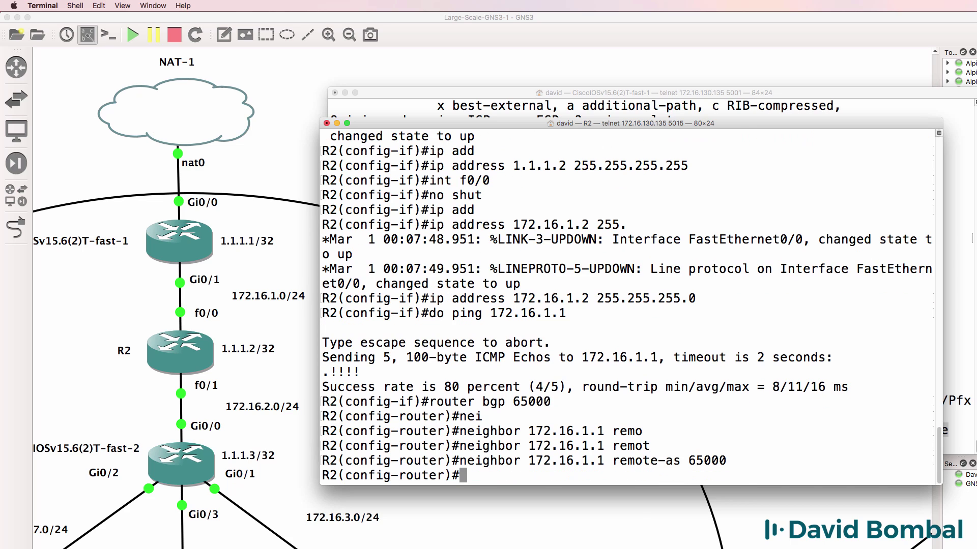
- Advertise network 1.1.1.1 mask 255.255.255.255, correcting the mistyped mask
{"action": "type", "text": "net"}
{"action": "key", "text": "Tab"}
{"action": "type", "text": "1.1.1.1 ?"}
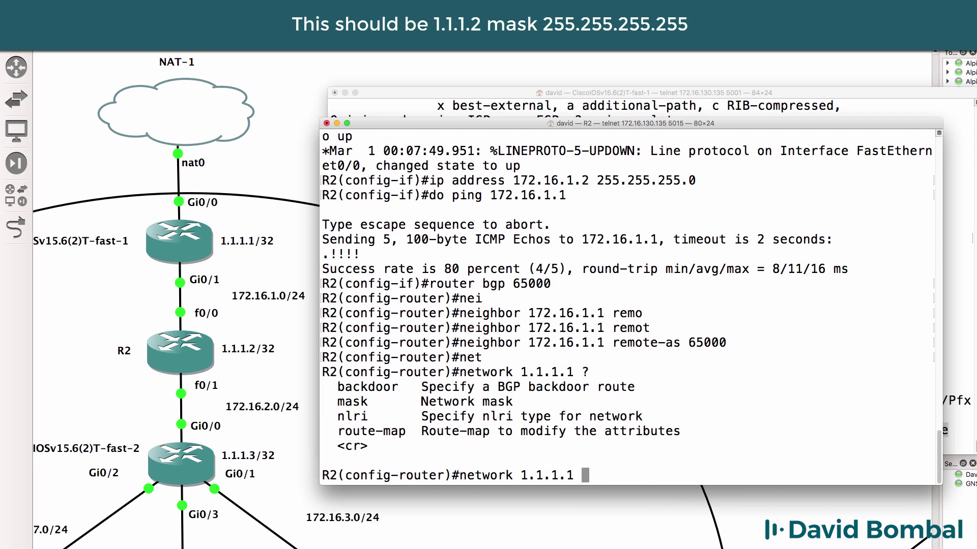
{"action": "type", "text": "mask ?255"}
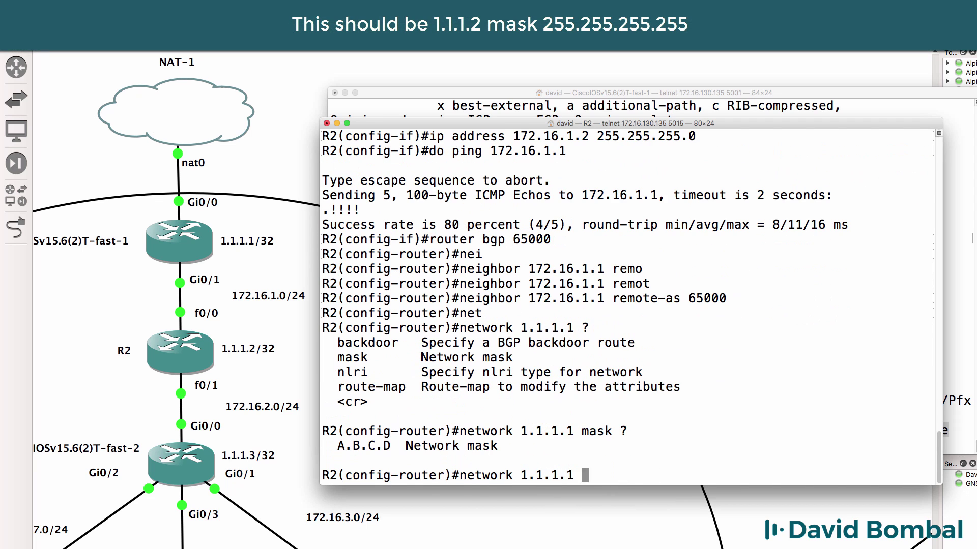
{"action": "type", "text": "5.255.255.255"}
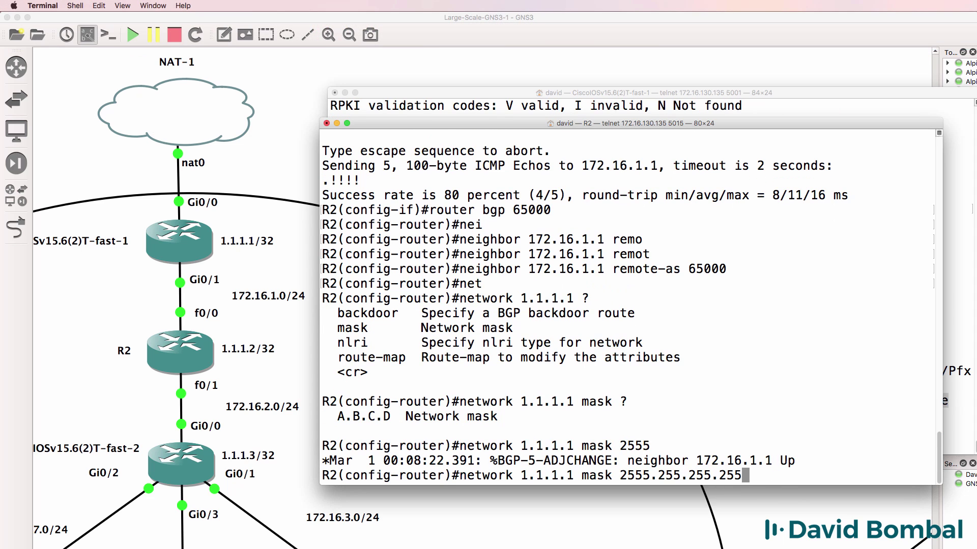
{"action": "key", "text": "Return"}
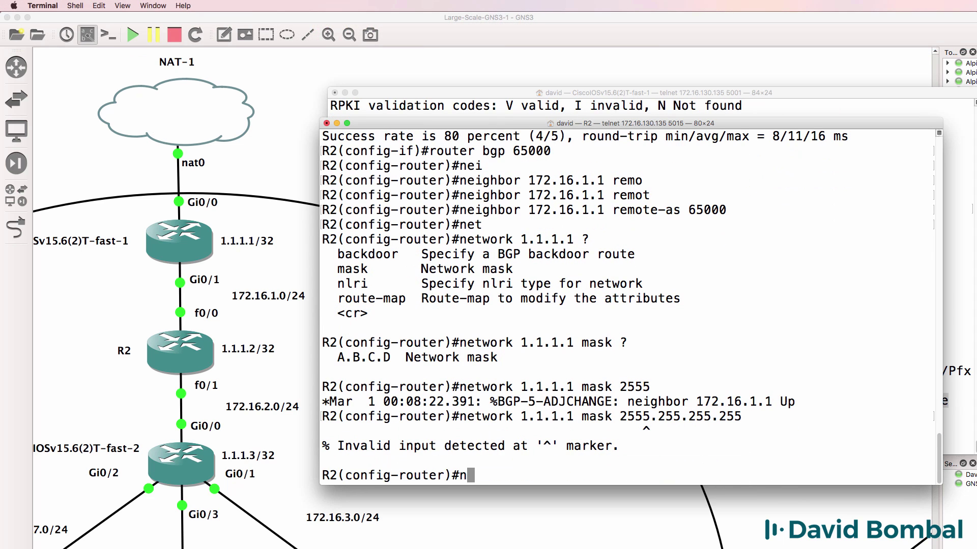
{"action": "key", "text": "Up"}
{"action": "key", "text": "Left"}
{"action": "key", "text": "Left"}
{"action": "key", "text": "Left"}
{"action": "key", "text": "Left"}
{"action": "key", "text": "Left"}
{"action": "key", "text": "Left"}
{"action": "key", "text": "Left"}
{"action": "key", "text": "Left"}
{"action": "key", "text": "Left"}
{"action": "key", "text": "Left"}
{"action": "key", "text": "Left"}
{"action": "key", "text": "Left"}
{"action": "key", "text": "BackSpace"}
{"action": "key", "text": "Return"}
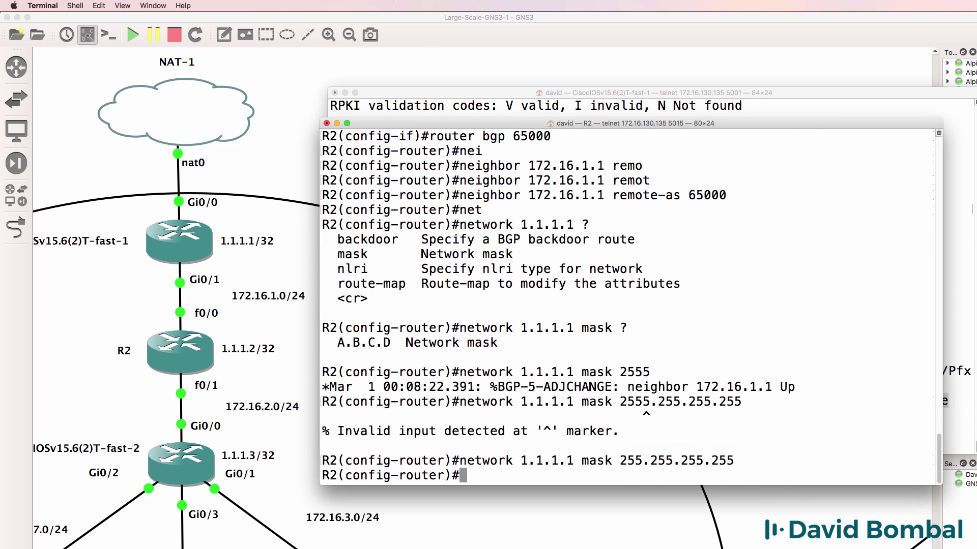
- Advertise network 172.16.1.0 mask 255.255.255.0 and leave configuration mode
{"action": "type", "text": "net"}
{"action": "key", "text": "Tab"}
{"action": "type", "text": "17"}
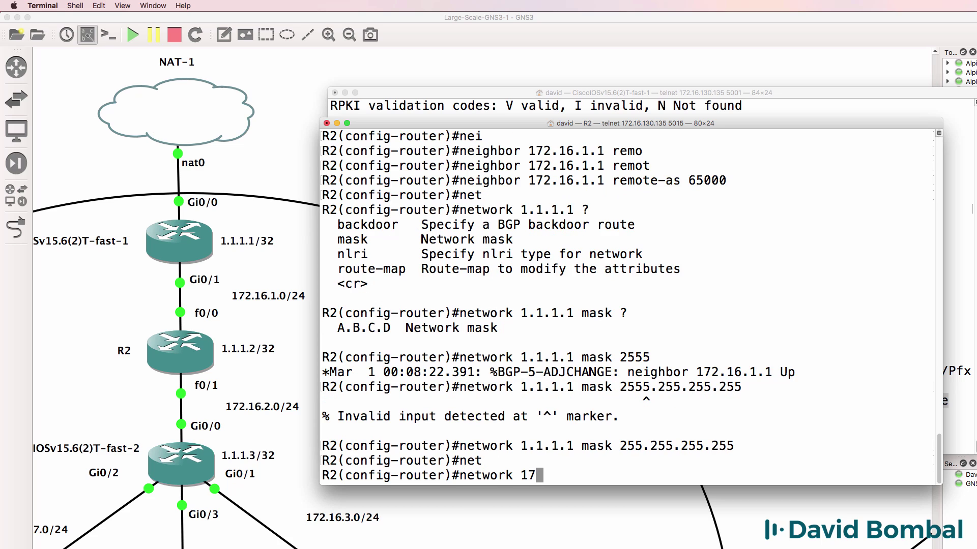
{"action": "type", "text": "2.16.1.0 mask "}
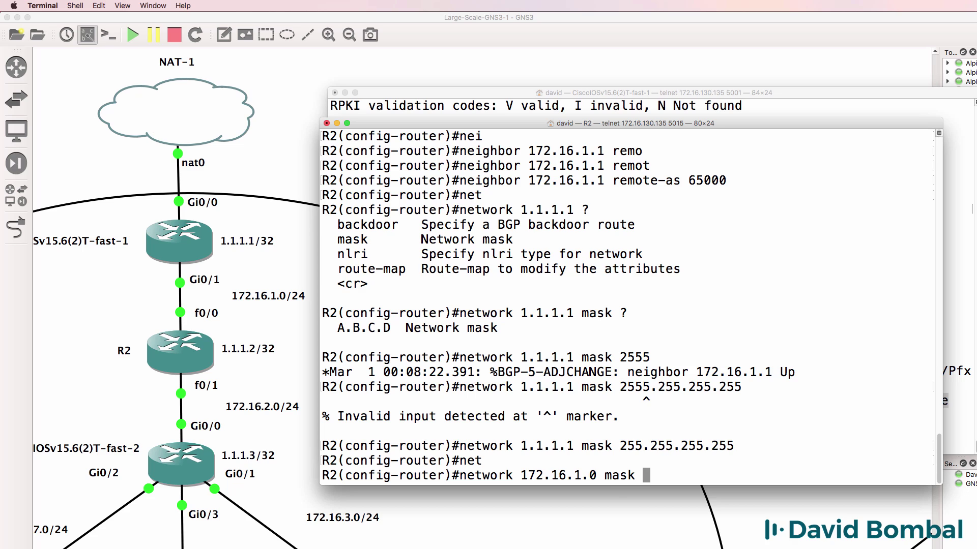
{"action": "type", "text": "255.255.255.0"}
{"action": "key", "text": "Return"}
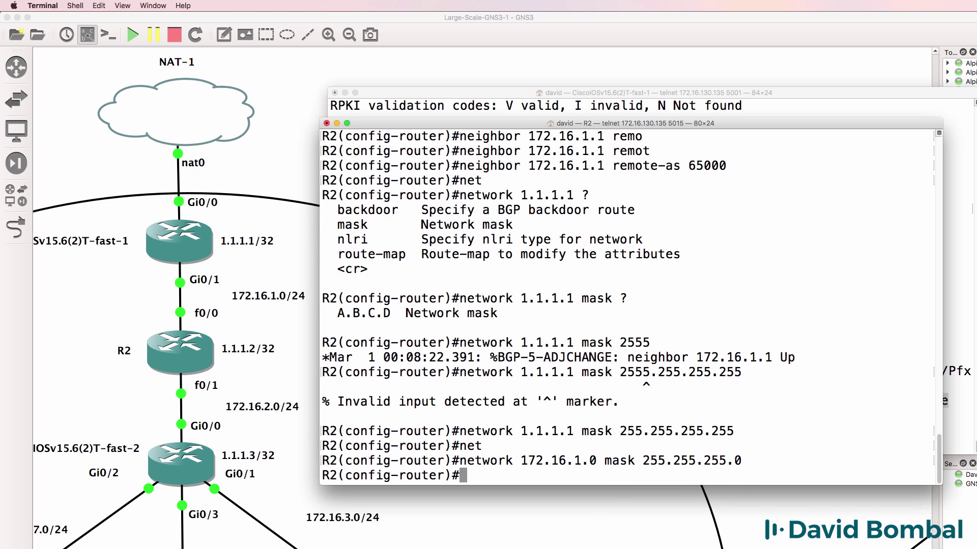
{"action": "type", "text": "end"}
{"action": "key", "text": "Return"}
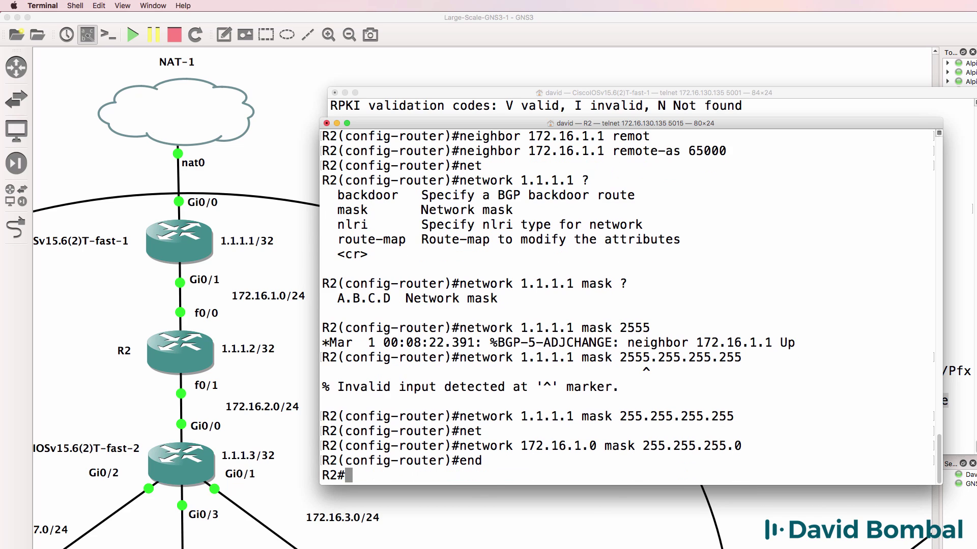
- Show R2's routing table with 'sh ip route' and highlight the 172.16.1.0 and B* 0.0.0.0 lines
{"action": "type", "text": "sh ip route"}
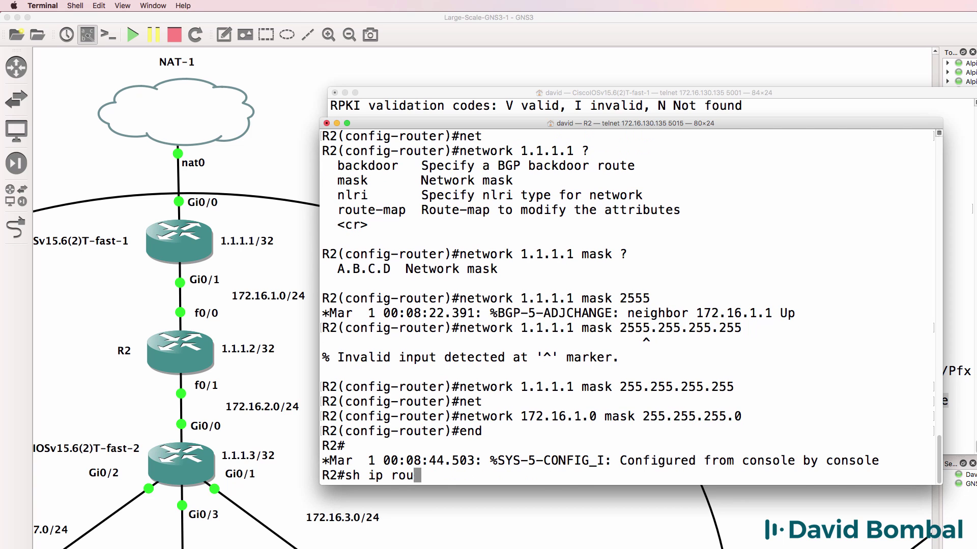
{"action": "key", "text": "Return"}
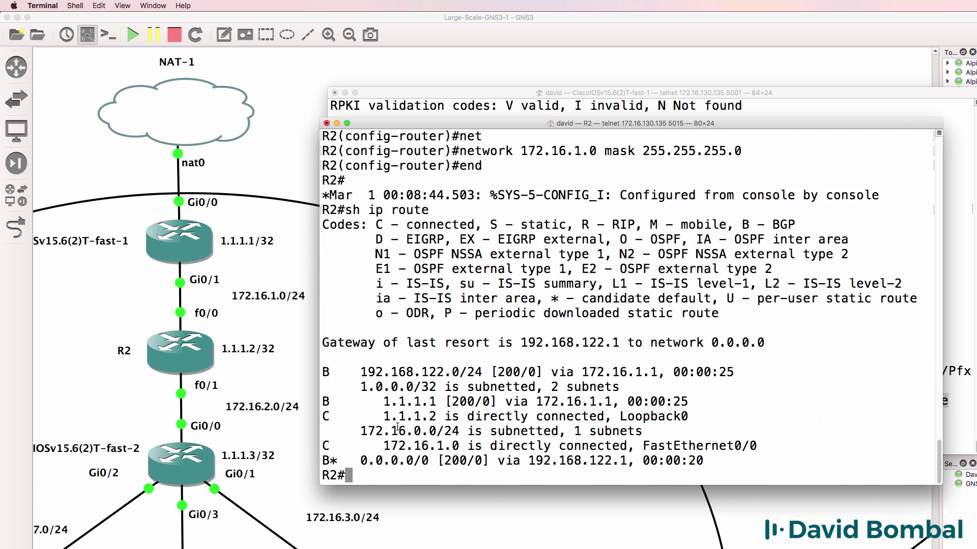
{"action": "left_click_drag", "start_coordinate": [376, 447], "coordinate": [489, 447]}
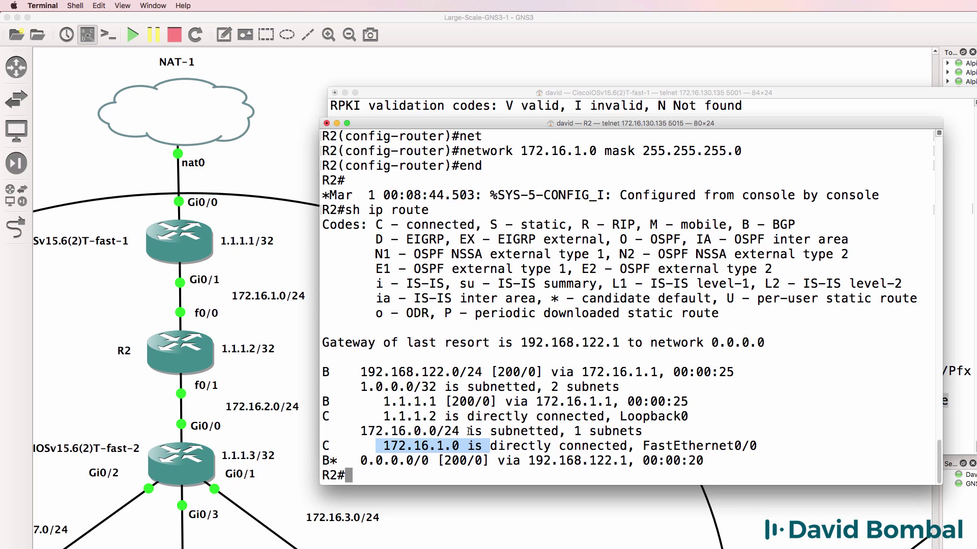
{"action": "left_click_drag", "start_coordinate": [469, 431], "coordinate": [348, 434]}
{"action": "left_click_drag", "start_coordinate": [741, 151], "coordinate": [457, 151]}
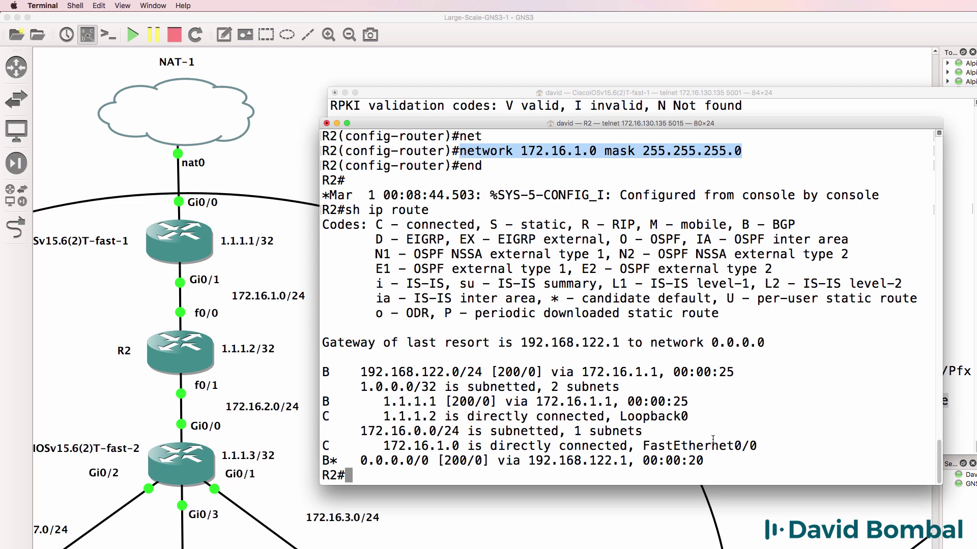
{"action": "left_click_drag", "start_coordinate": [717, 460], "coordinate": [265, 455]}
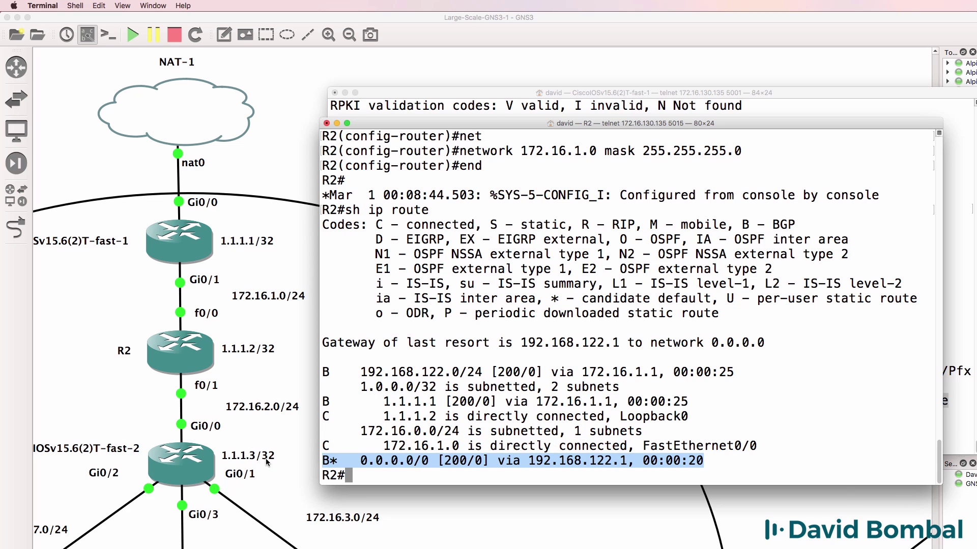
- Ping 1.1.1.1 and then try pinging google.com from R2
{"action": "type", "text": "ping 1.1.1.1"}
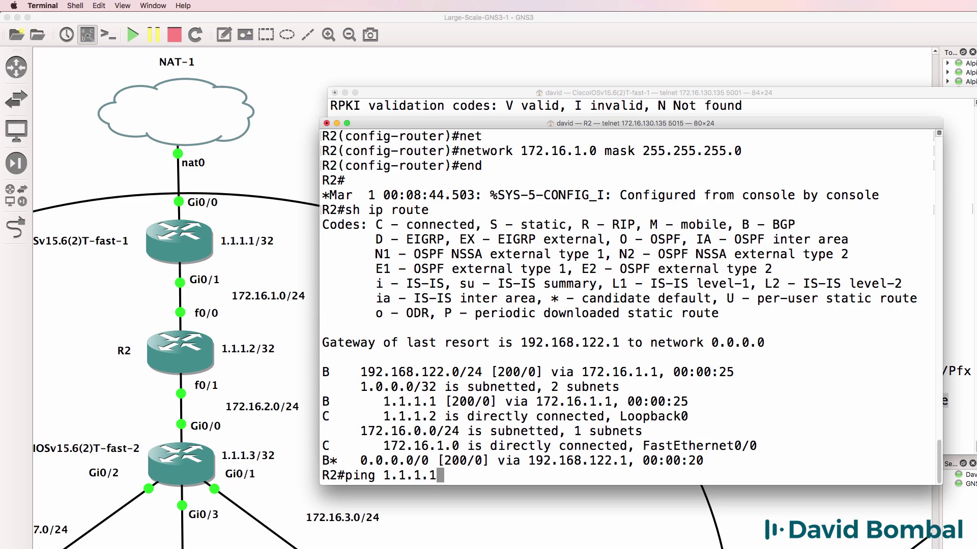
{"action": "key", "text": "Return"}
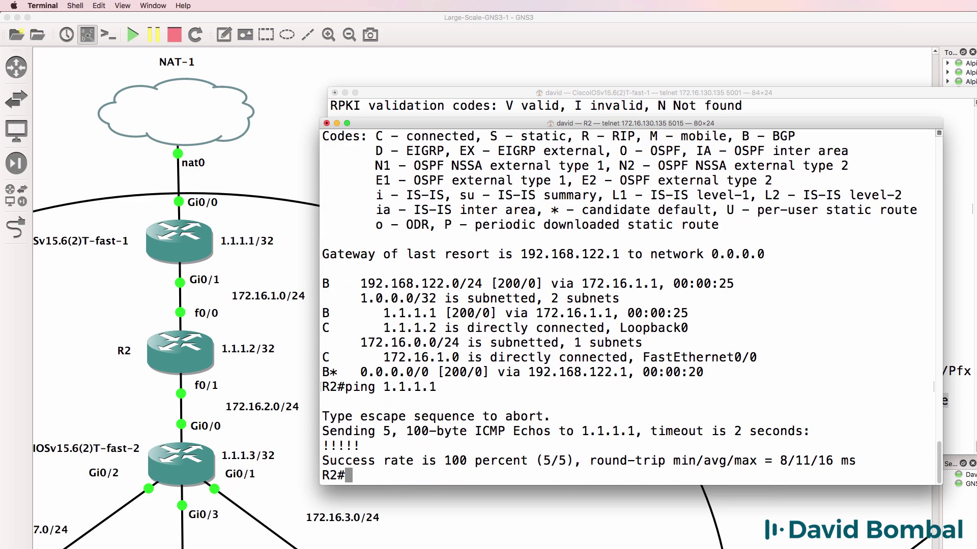
{"action": "type", "text": "ping google.c"}
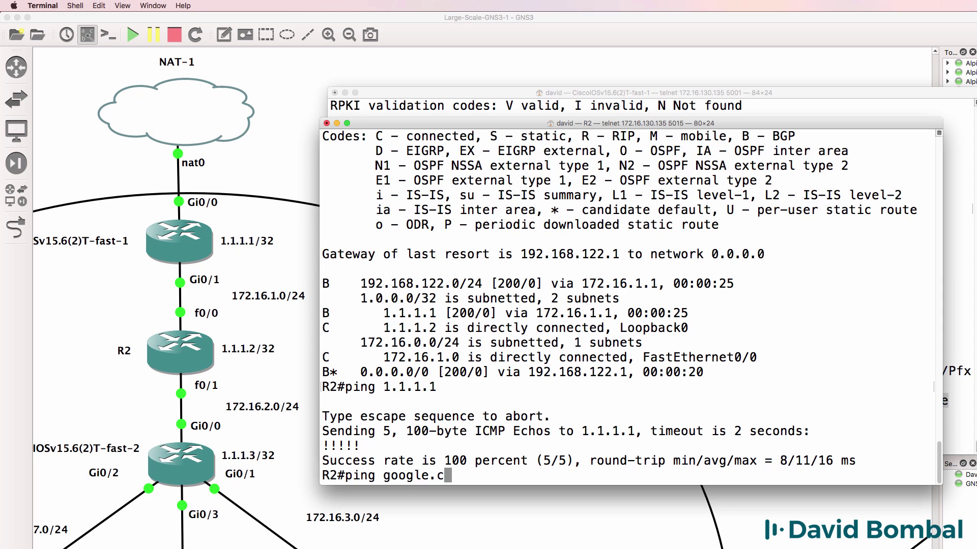
{"action": "type", "text": "om"}
{"action": "key", "text": "Return"}
- Enable 'ip domain-lookup', retry pinging google.com, and abort the stalled lookup
{"action": "type", "text": "conf t"}
{"action": "key", "text": "Return"}
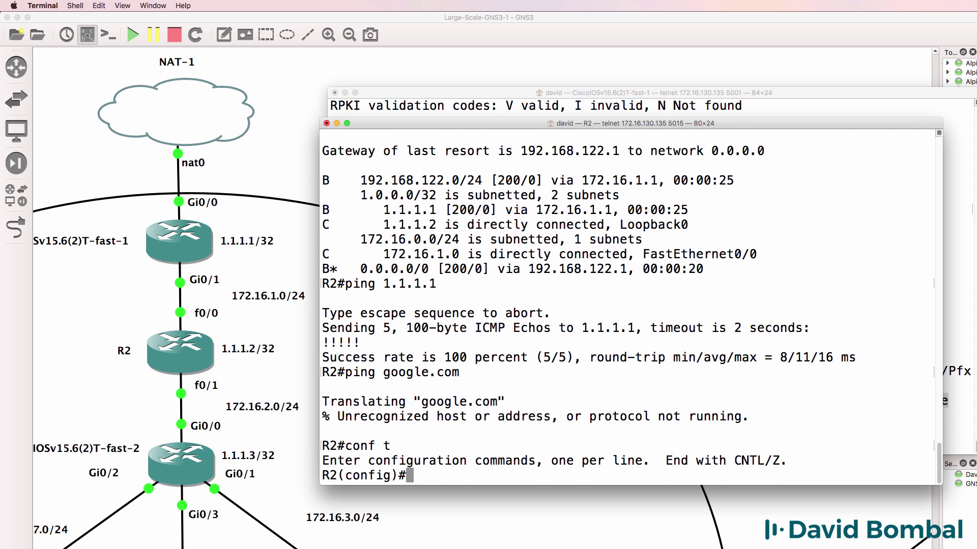
{"action": "type", "text": "ip domain"}
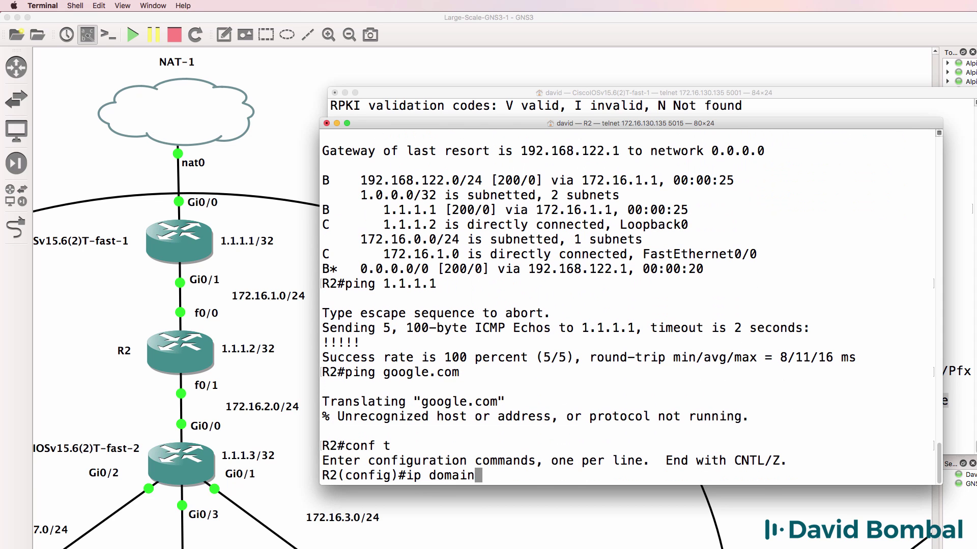
{"action": "type", "text": "-lookup"}
{"action": "key", "text": "Return"}
{"action": "type", "text": "end"}
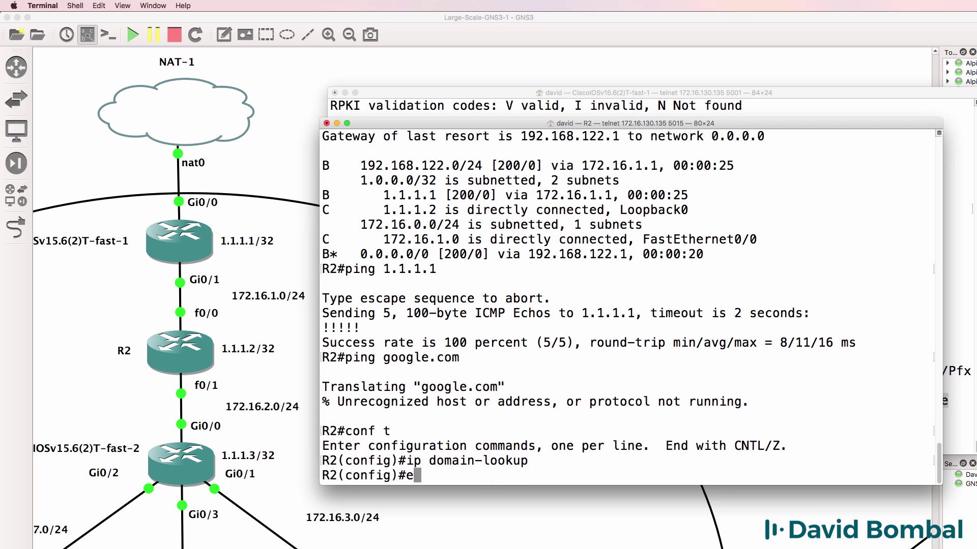
{"action": "key", "text": "Return"}
{"action": "type", "text": "ping google.com"}
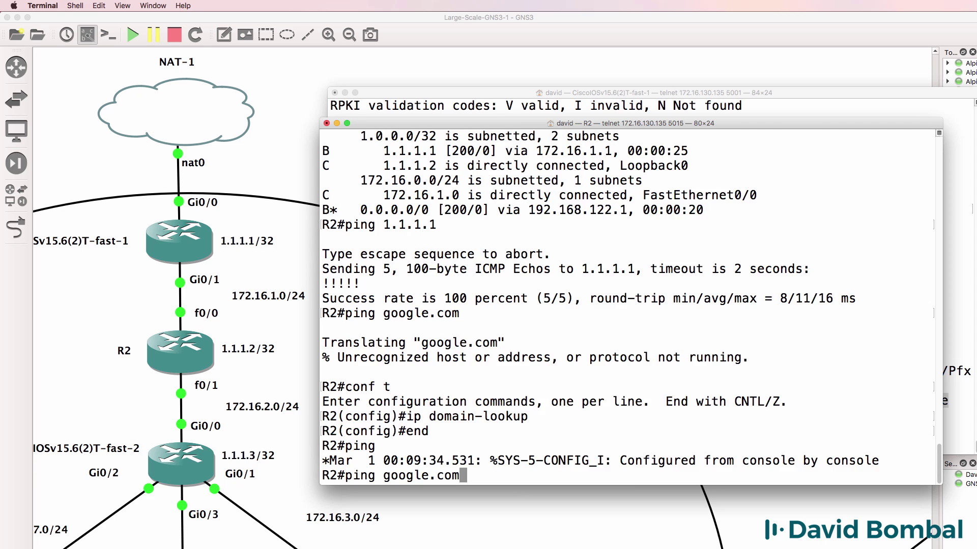
{"action": "key", "text": "Return"}
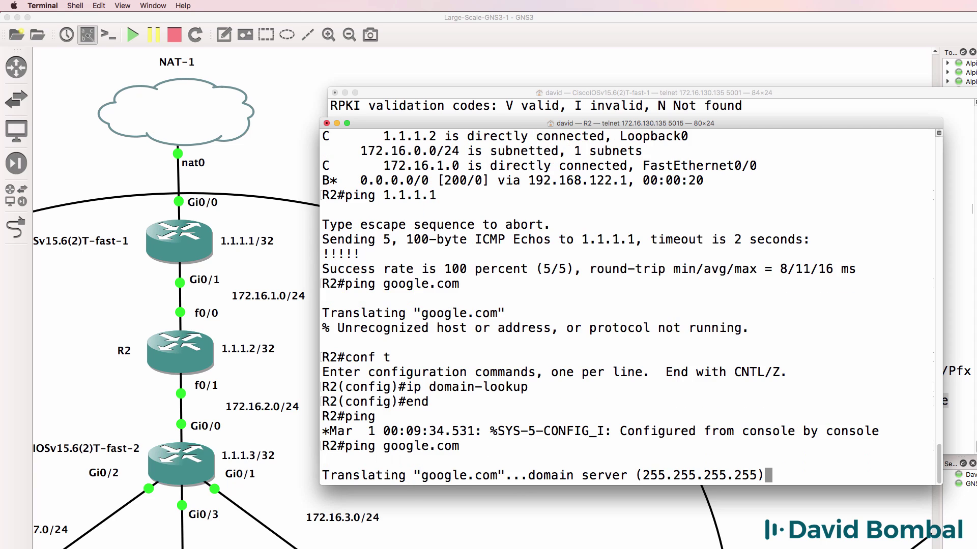
{"action": "key", "text": "ctrl+shift+6"}
- Set 'ip name-server 8.8.8.8' and ping google.com again
{"action": "type", "text": "conf t"}
{"action": "key", "text": "Return"}
{"action": "type", "text": "ip nam"}
{"action": "key", "text": "Tab"}
{"action": "type", "text": "?"}
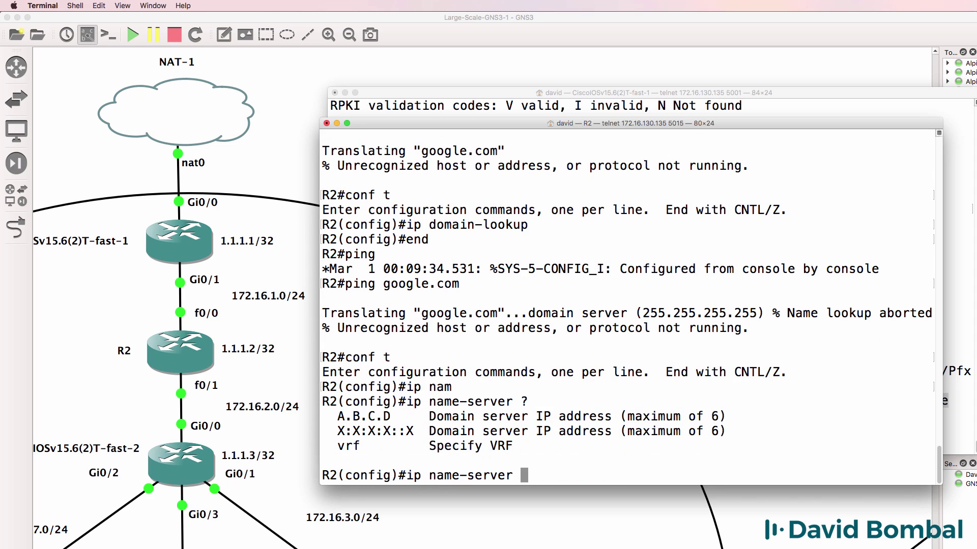
{"action": "type", "text": "8.87"}
{"action": "key", "text": "BackSpace"}
{"action": "type", "text": ".8.8"}
{"action": "key", "text": "Return"}
{"action": "type", "text": "end"}
{"action": "key", "text": "Return"}
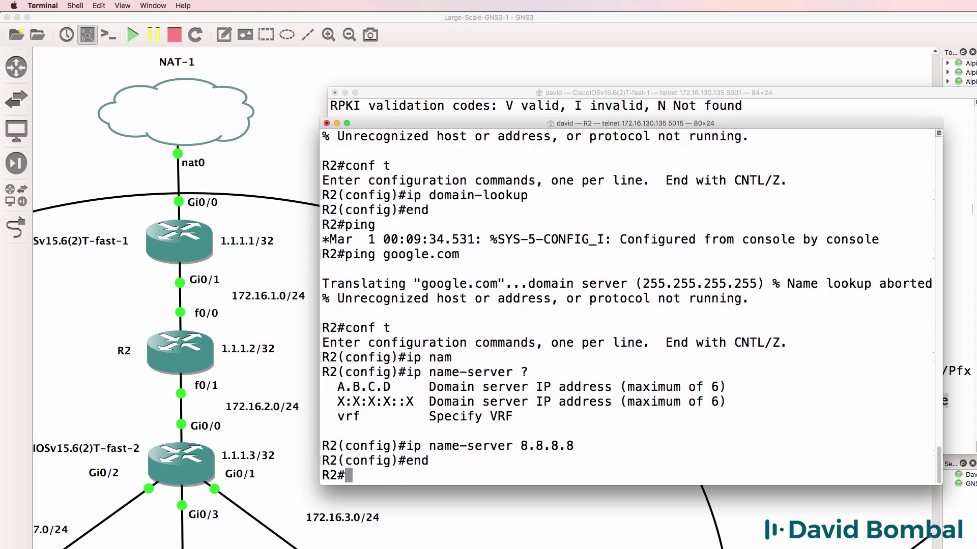
{"action": "type", "text": "ping google"}
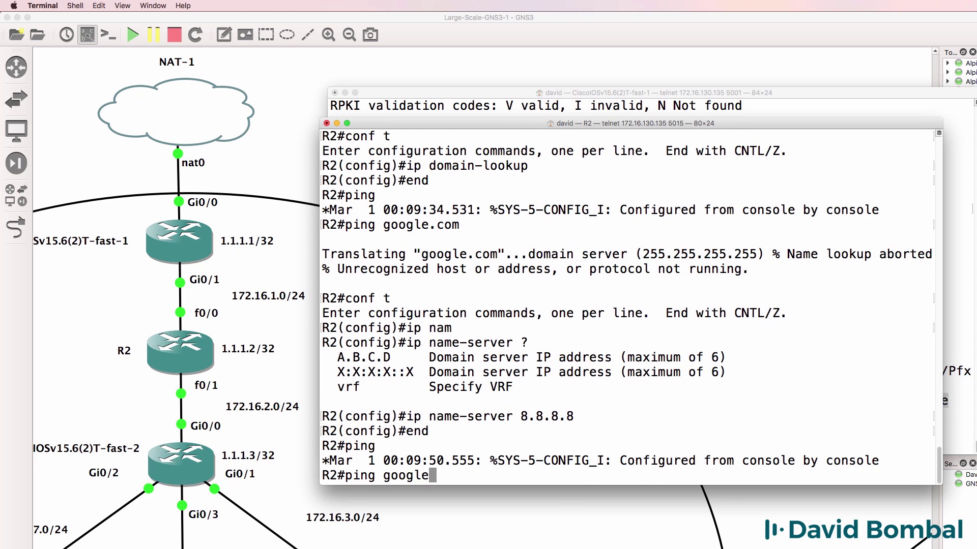
{"action": "type", "text": ".com"}
{"action": "key", "text": "Return"}
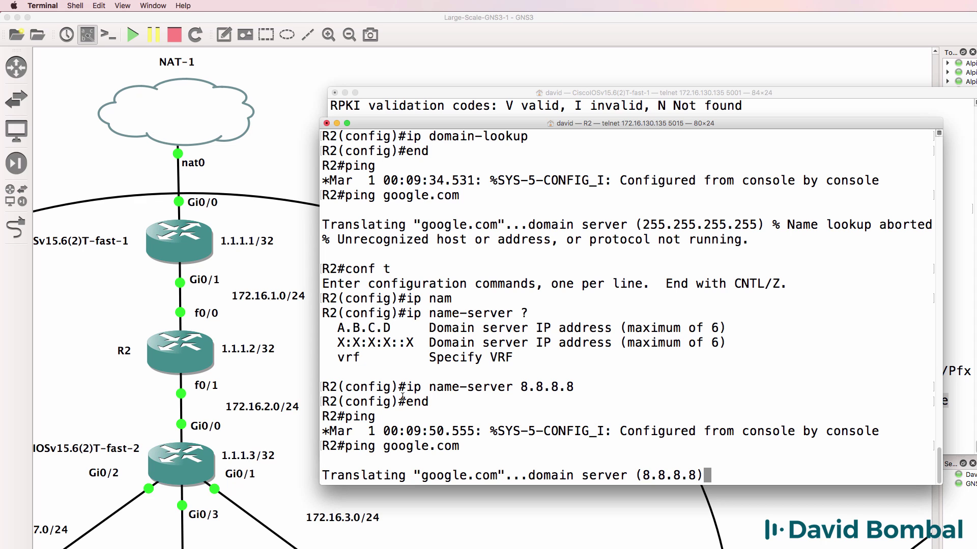
- On the edge router, configure Gi0/0 as the NAT outside interface
{"action": "left_click", "coordinate": [454, 102]}
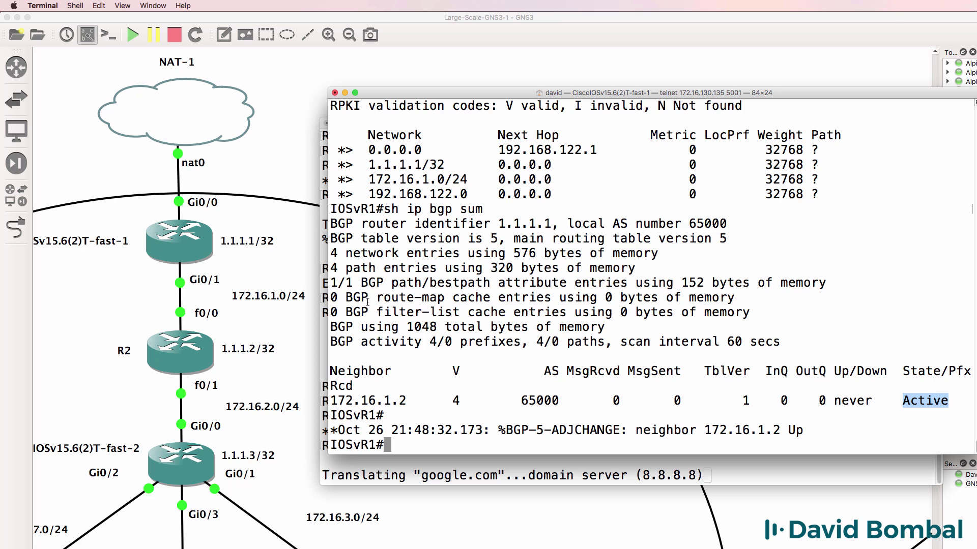
{"action": "type", "text": "conf t"}
{"action": "key", "text": "Return"}
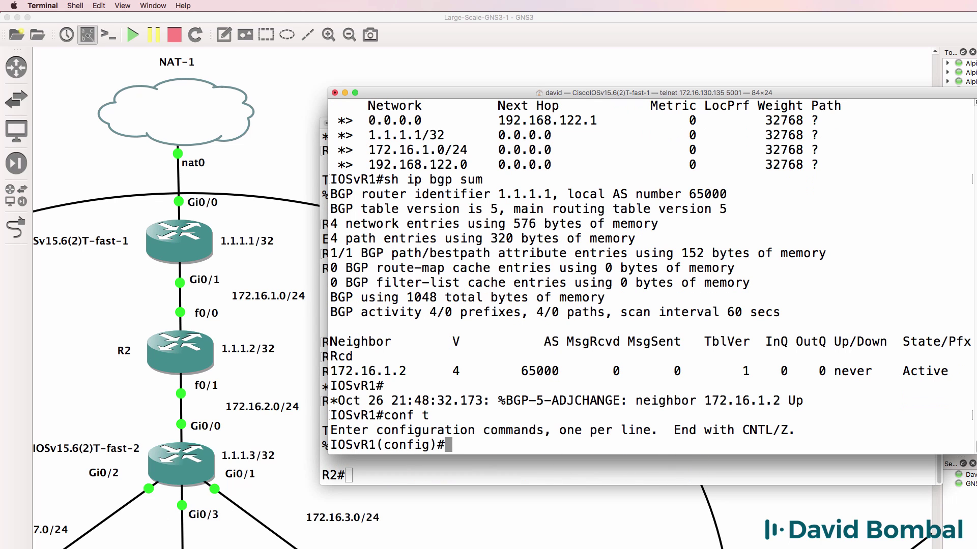
{"action": "type", "text": "int g0/0"}
{"action": "key", "text": "Return"}
{"action": "type", "text": "ip nat ou"}
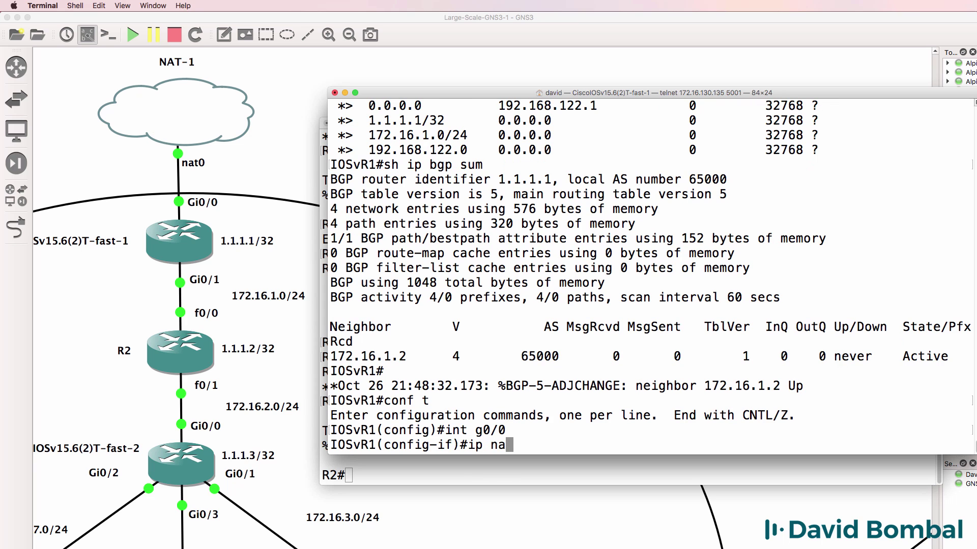
{"action": "key", "text": "Tab"}
{"action": "key", "text": "Return"}
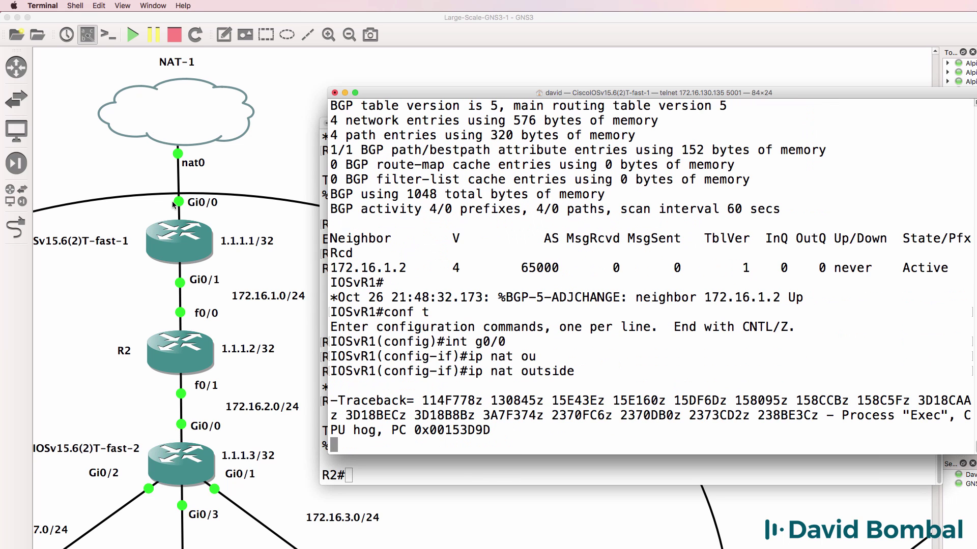
{"action": "key", "text": "Return"}
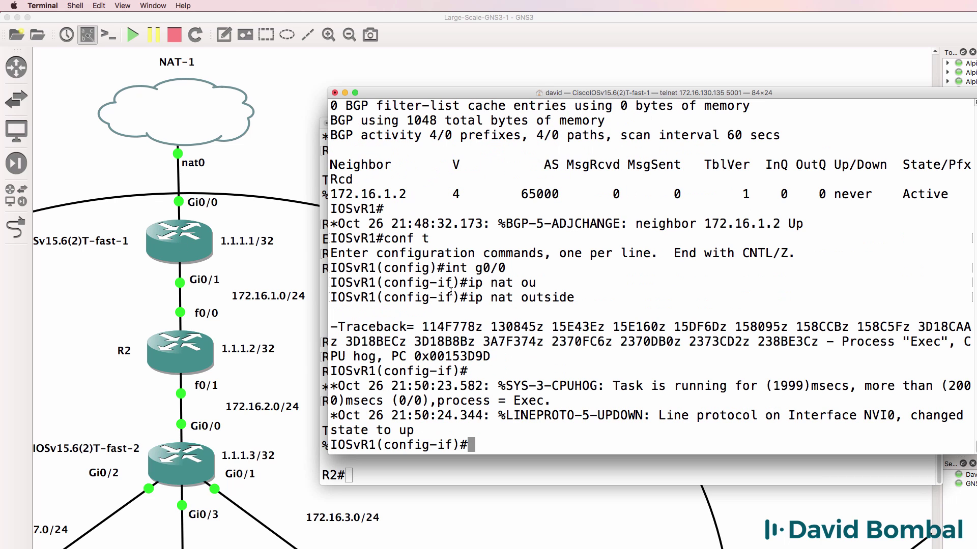
- Configure Gi0/1 as the NAT inside interface and return to global configuration
{"action": "type", "text": "int g0/1"}
{"action": "key", "text": "Return"}
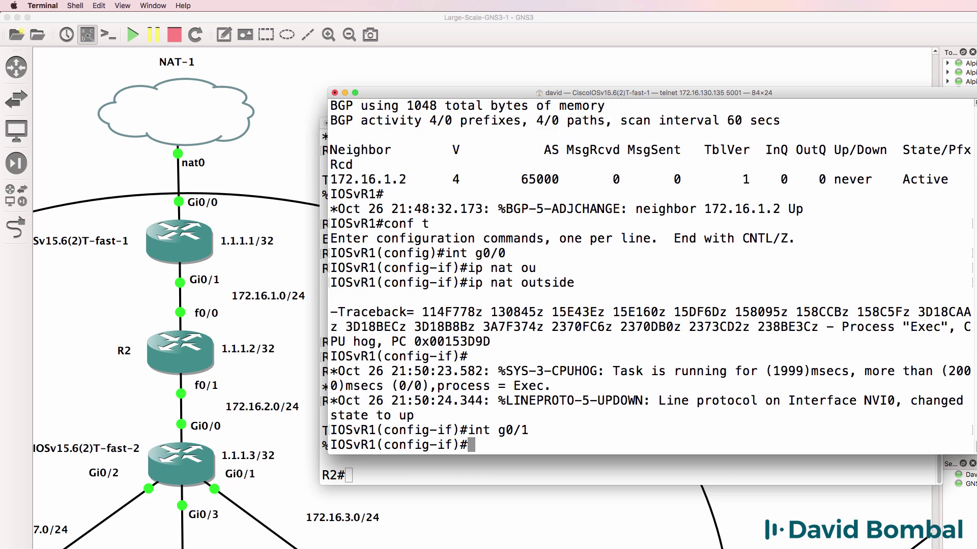
{"action": "type", "text": "ip nat in"}
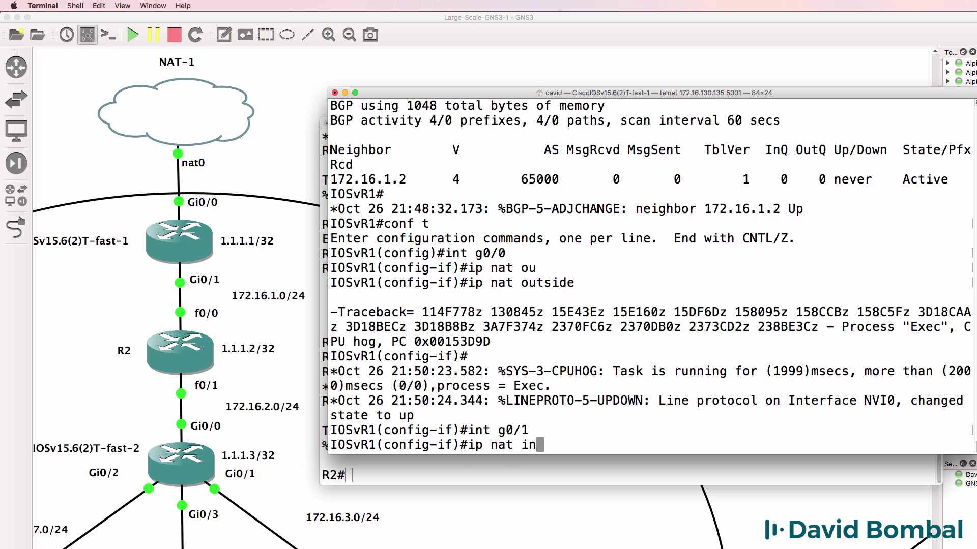
{"action": "key", "text": "Tab"}
{"action": "key", "text": "Return"}
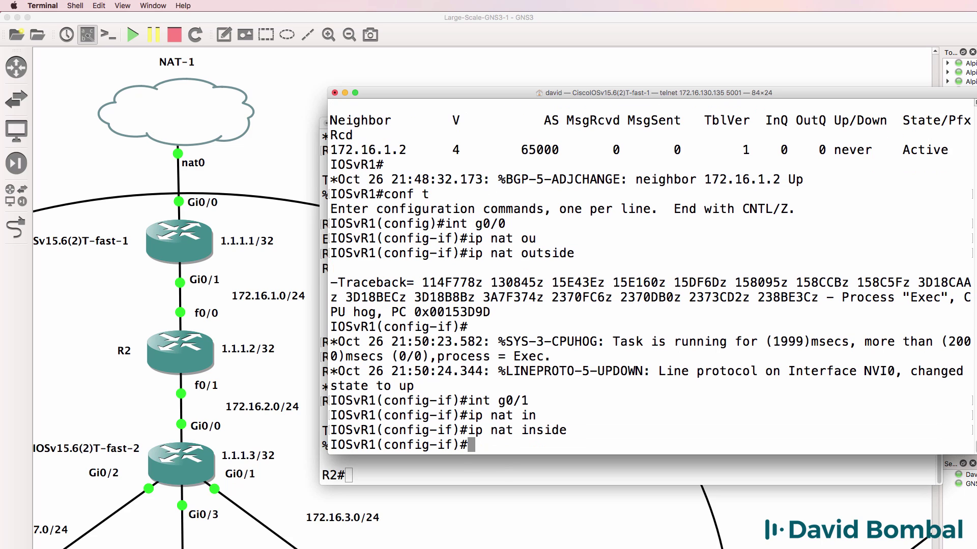
{"action": "type", "text": "rxit"}
{"action": "key", "text": "Return"}
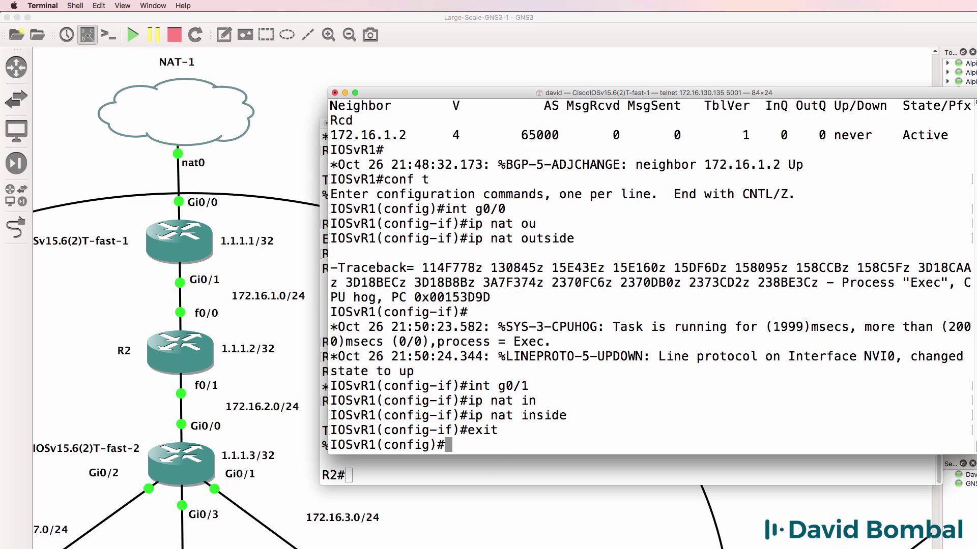
{"action": "key", "text": "Return"}
{"action": "key", "text": "Return"}
- Add 'ip nat inside source list 1 interface g0/0 overload' on the edge router
{"action": "type", "text": "ip nat ins"}
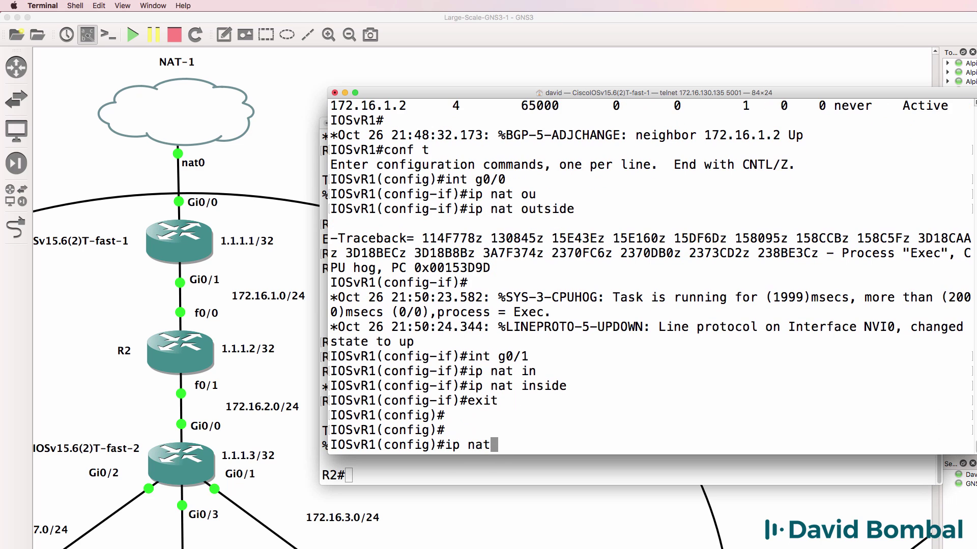
{"action": "key", "text": "Tab"}
{"action": "type", "text": "?"}
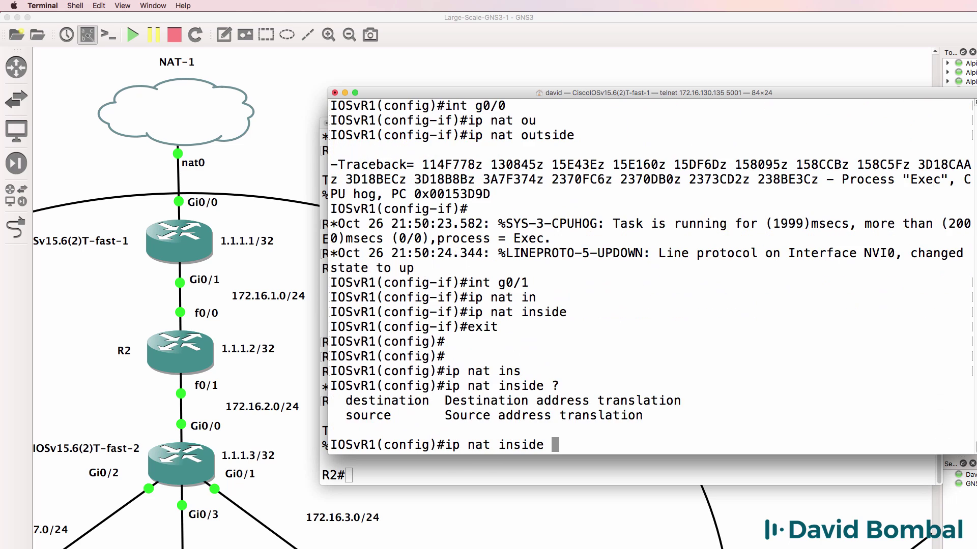
{"action": "type", "text": "sou"}
{"action": "key", "text": "Tab"}
{"action": "type", "text": "?"}
{"action": "type", "text": "l"}
{"action": "key", "text": "Tab"}
{"action": "type", "text": "?1 ?"}
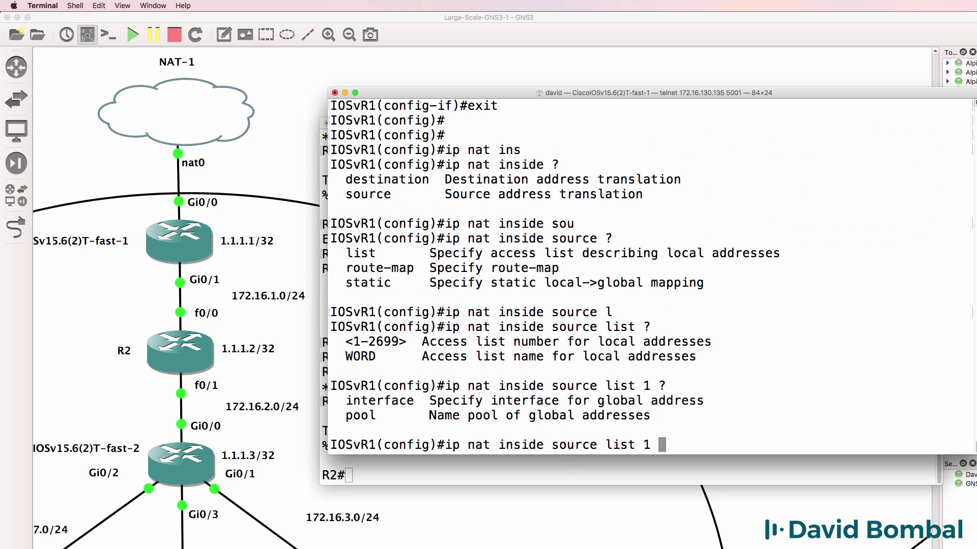
{"action": "type", "text": "in"}
{"action": "key", "text": "Tab"}
{"action": "type", "text": "g0/0 ou"}
{"action": "key", "text": "Tab"}
{"action": "key", "text": "BackSpace"}
{"action": "type", "text": "v"}
{"action": "key", "text": "Tab"}
{"action": "key", "text": "Return"}
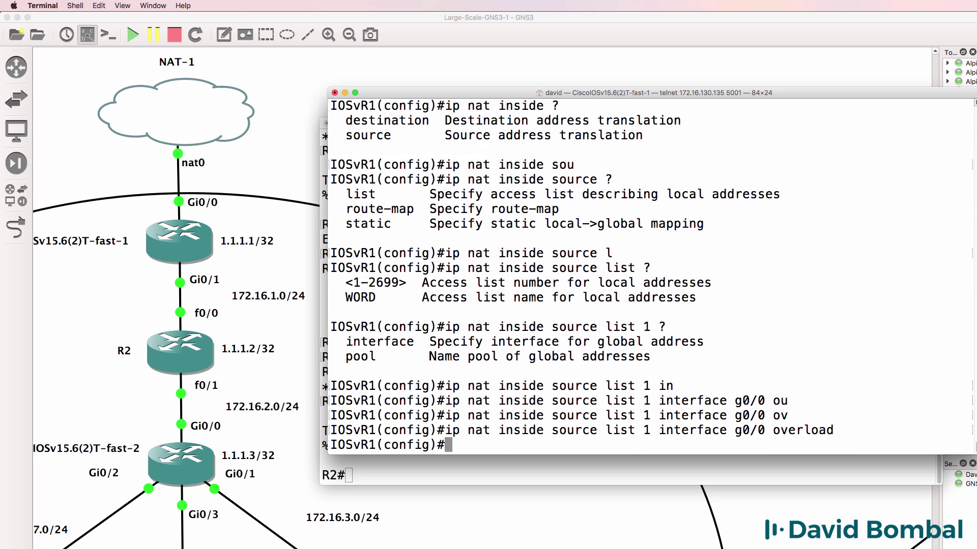
- Create access-list 1 permit any and exit configuration mode
{"action": "type", "text": "ip acce"}
{"action": "key", "text": "Tab"}
{"action": "type", "text": "1 per"}
{"action": "key", "text": "Tab"}
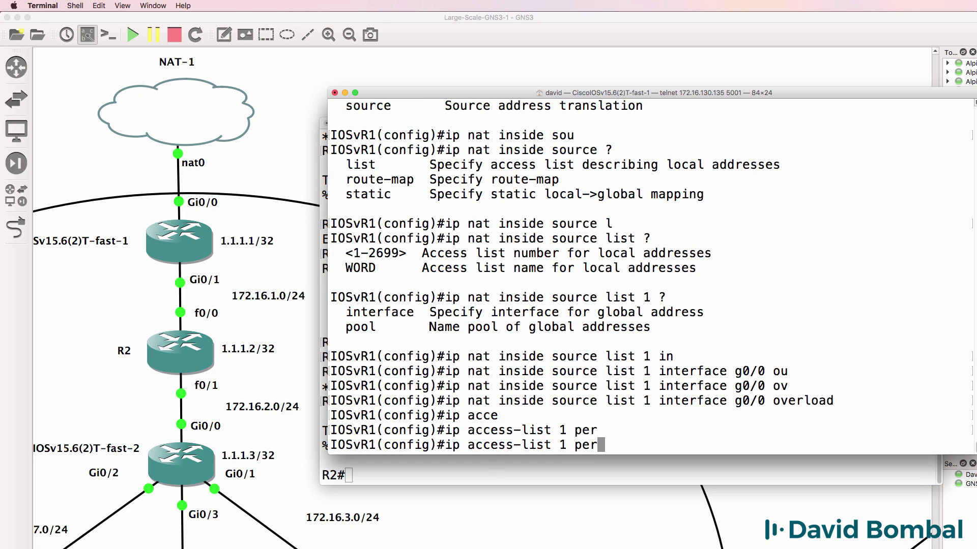
{"action": "key", "text": "BackSpace"}
{"action": "key", "text": "BackSpace"}
{"action": "key", "text": "BackSpace"}
{"action": "type", "text": "?"}
{"action": "key", "text": "ctrl+a"}
{"action": "key", "text": "ctrl+d"}
{"action": "key", "text": "ctrl+d"}
{"action": "key", "text": "ctrl+d"}
{"action": "key", "text": "ctrl+r"}
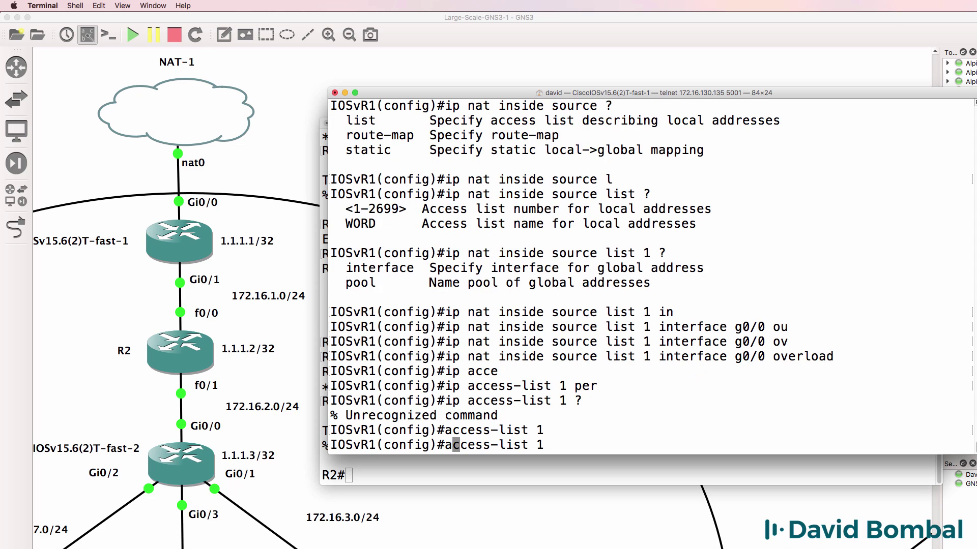
{"action": "key", "text": "ctrl+e"}
{"action": "type", "text": "p"}
{"action": "key", "text": "Tab"}
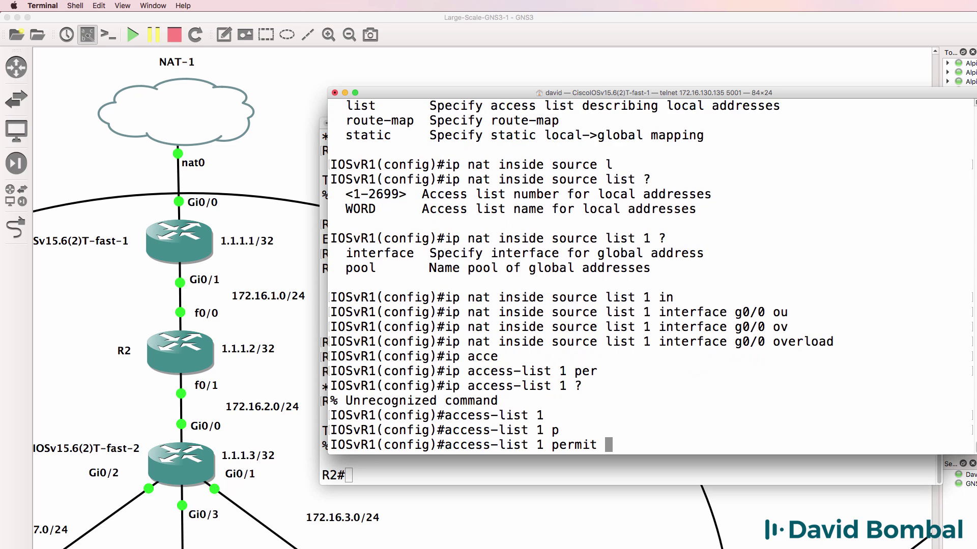
{"action": "type", "text": "?any"}
{"action": "key", "text": "Return"}
{"action": "type", "text": "end"}
{"action": "key", "text": "Return"}
- Show the NAT translations table and save the edge router's configuration with wr
{"action": "type", "text": "sh ip "}
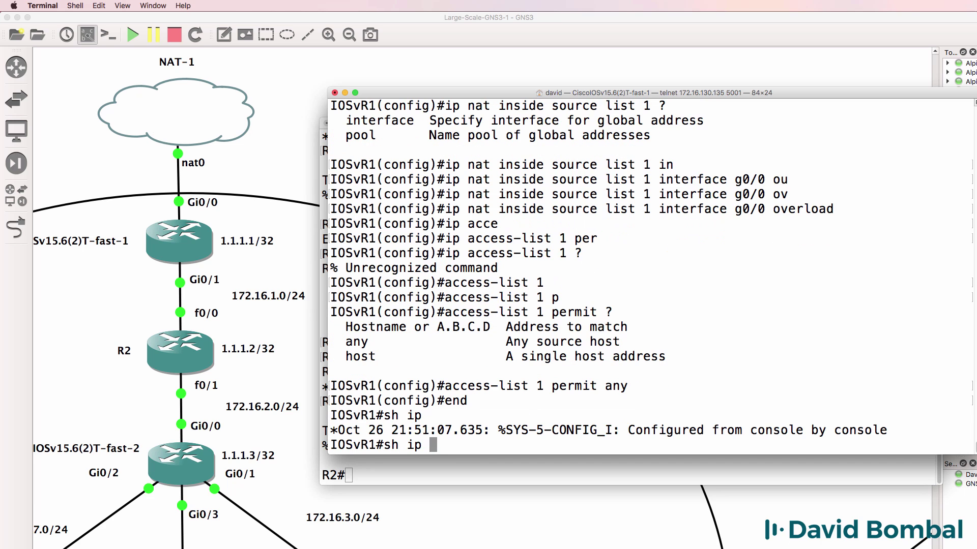
{"action": "type", "text": "nat tr"}
{"action": "key", "text": "Tab"}
{"action": "key", "text": "Return"}
{"action": "type", "text": "wr"}
{"action": "key", "text": "Return"}
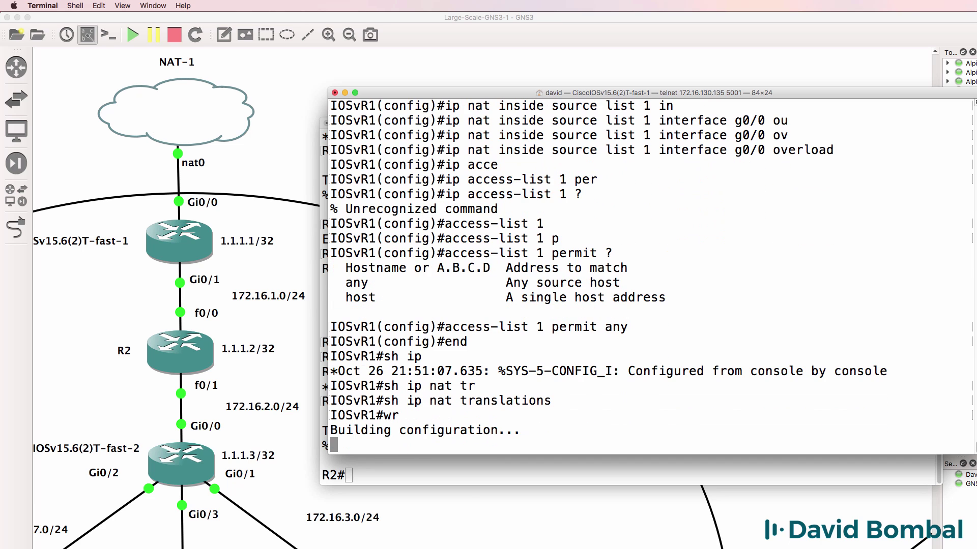
- Rerun the ping to google.com from R2, which now succeeds
{"action": "left_click", "coordinate": [448, 477]}
{"action": "key", "text": "Up"}
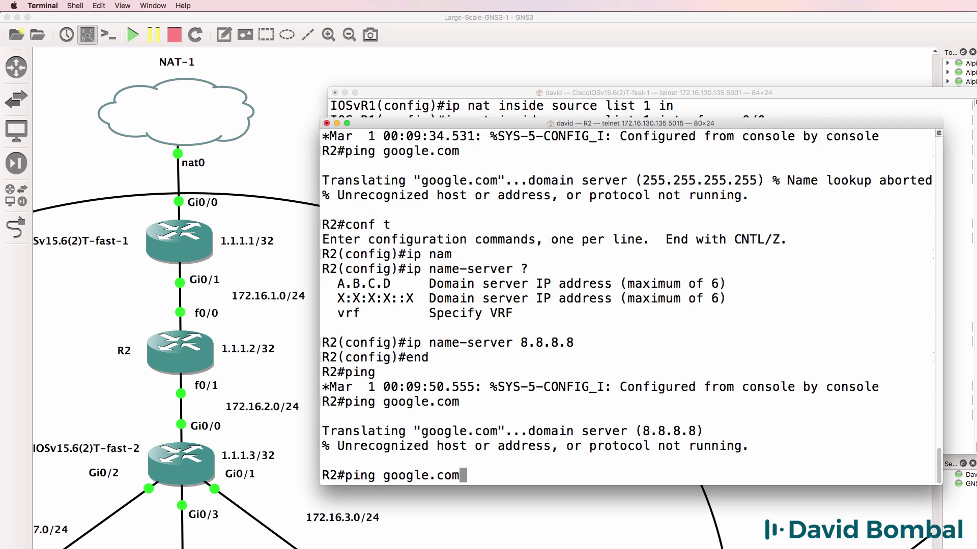
{"action": "key", "text": "Return"}
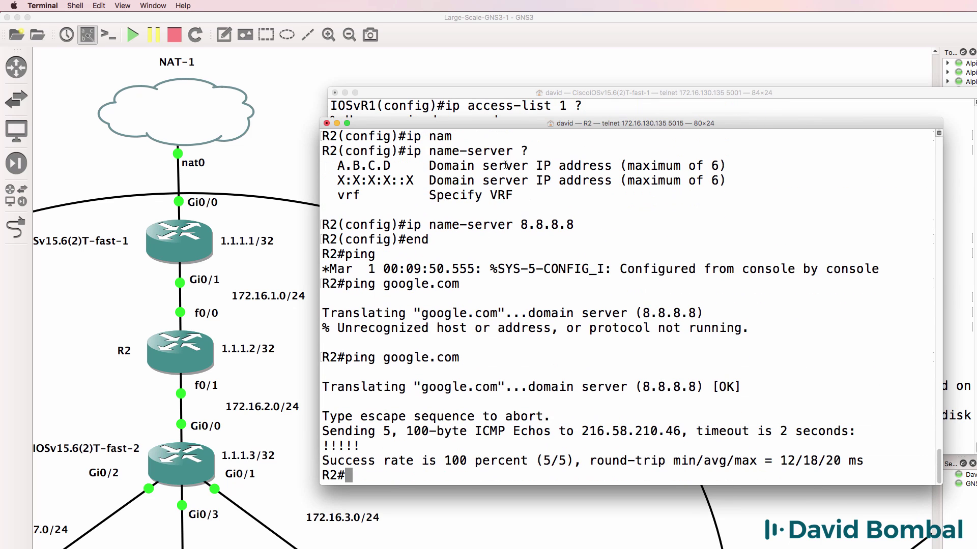
{"action": "left_click", "coordinate": [520, 101]}
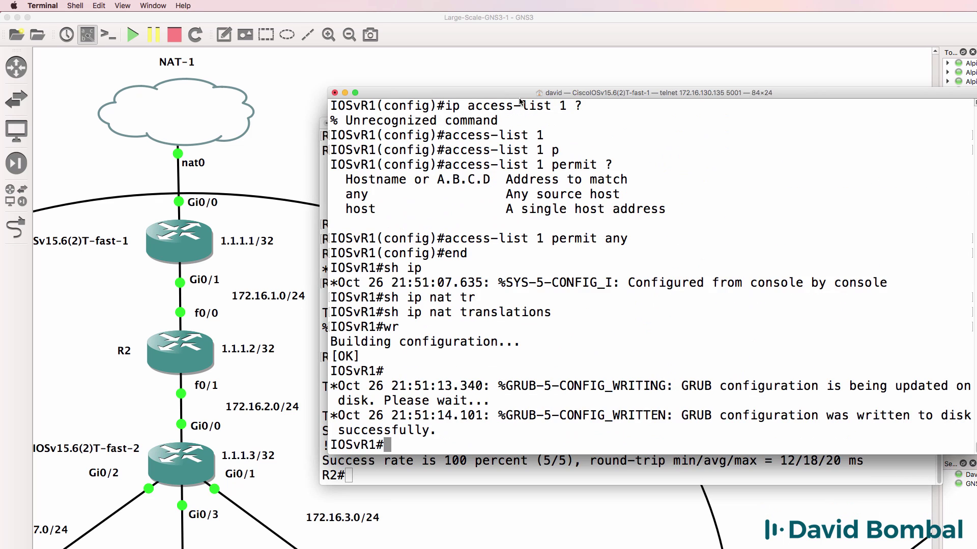
- Zoom out the GNS3 topology and move R3's 1.1.1.4/32 label left of the router
{"action": "left_click", "coordinate": [416, 511]}
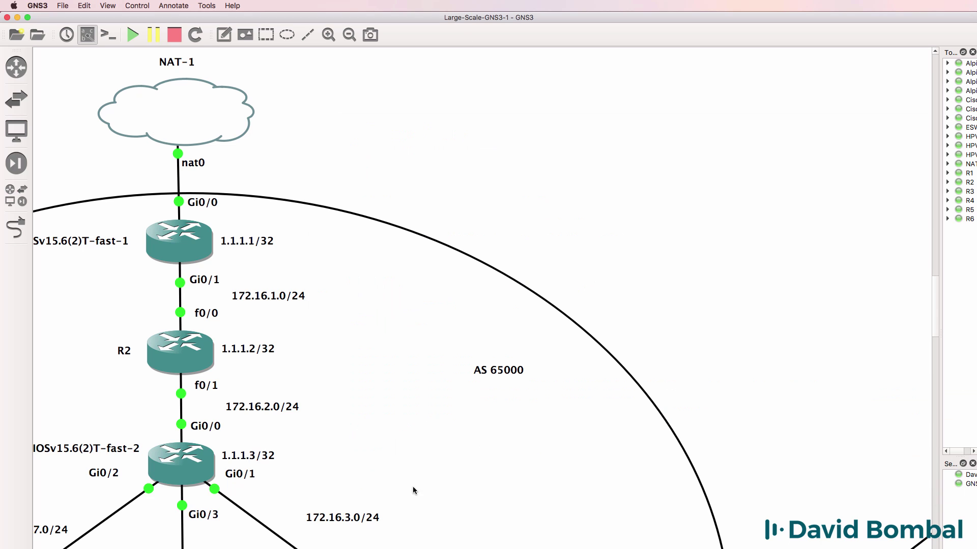
{"action": "scroll", "coordinate": [458, 305], "scroll_direction": "left", "scroll_amount": 5}
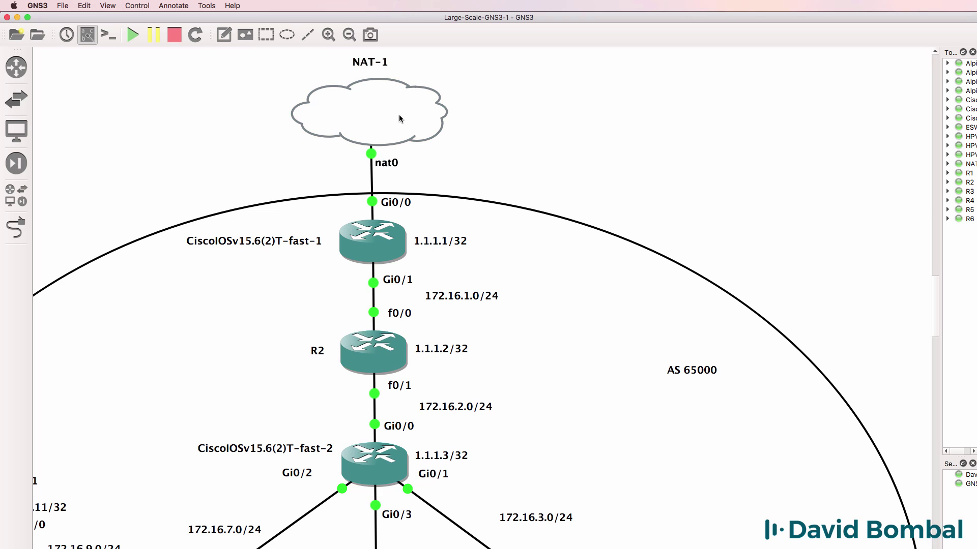
{"action": "mouse_move", "coordinate": [398, 114]}
{"action": "left_click_drag", "start_coordinate": [935, 296], "coordinate": [936, 317]}
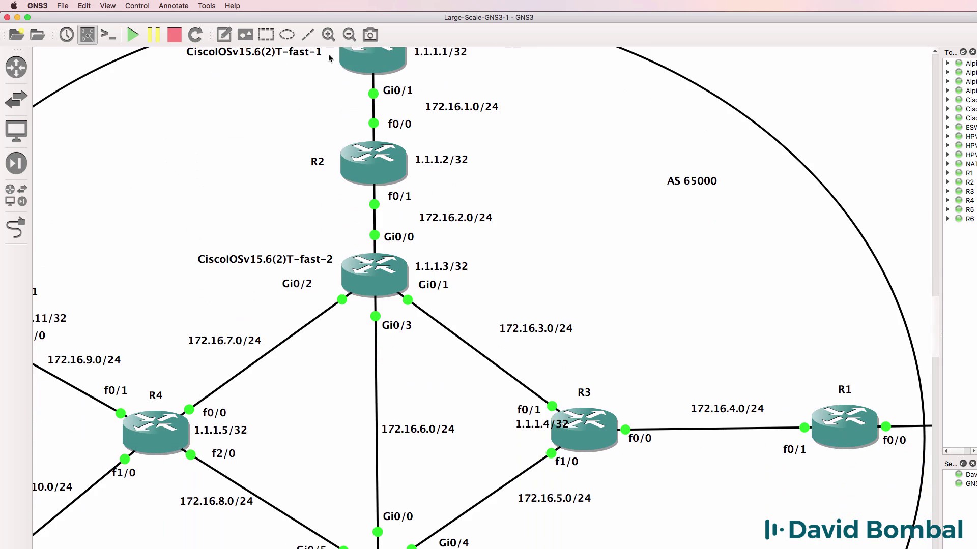
{"action": "left_click", "coordinate": [349, 35]}
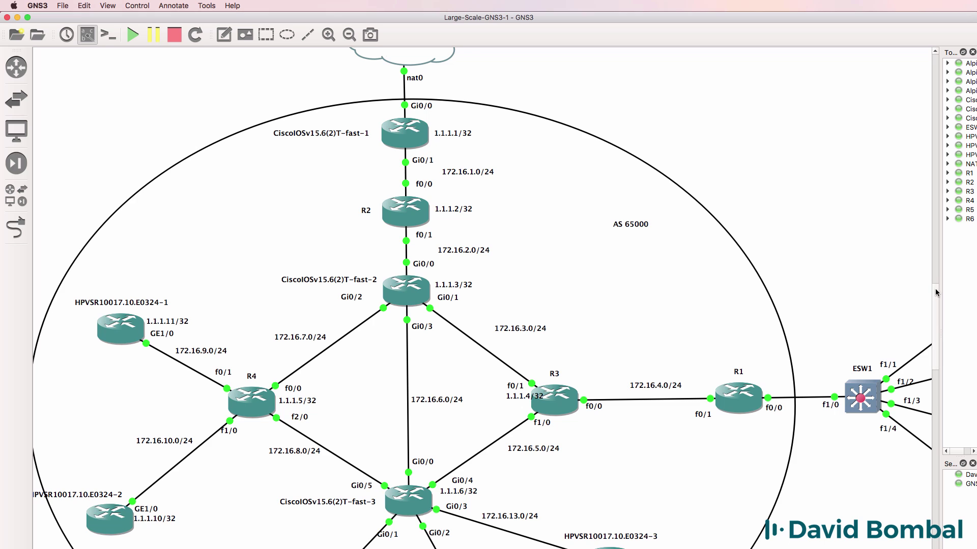
{"action": "left_click_drag", "start_coordinate": [937, 293], "coordinate": [936, 305]}
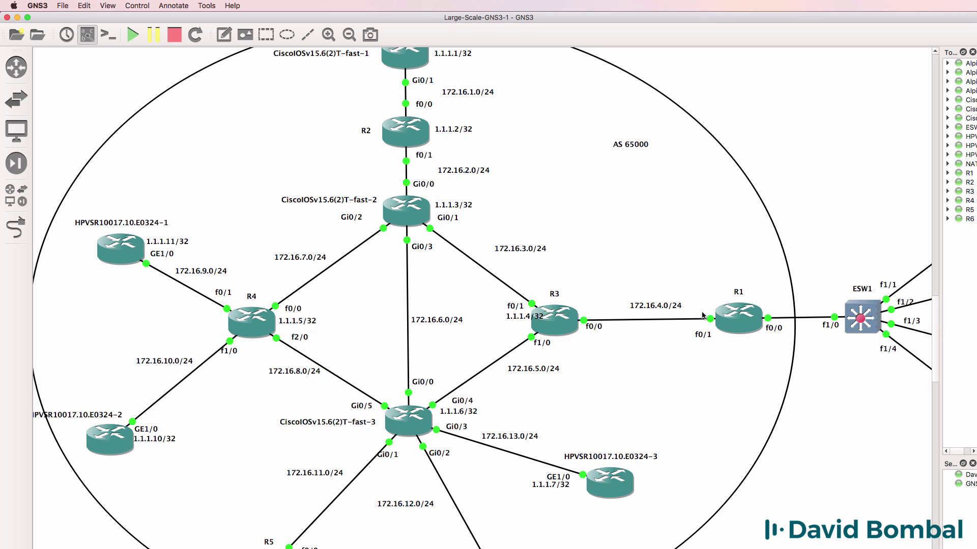
{"action": "left_click_drag", "start_coordinate": [509, 315], "coordinate": [493, 321]}
- Zoom back in and scroll right to ESW1 and AlpineLinux-1 through 4
{"action": "left_click", "coordinate": [347, 35]}
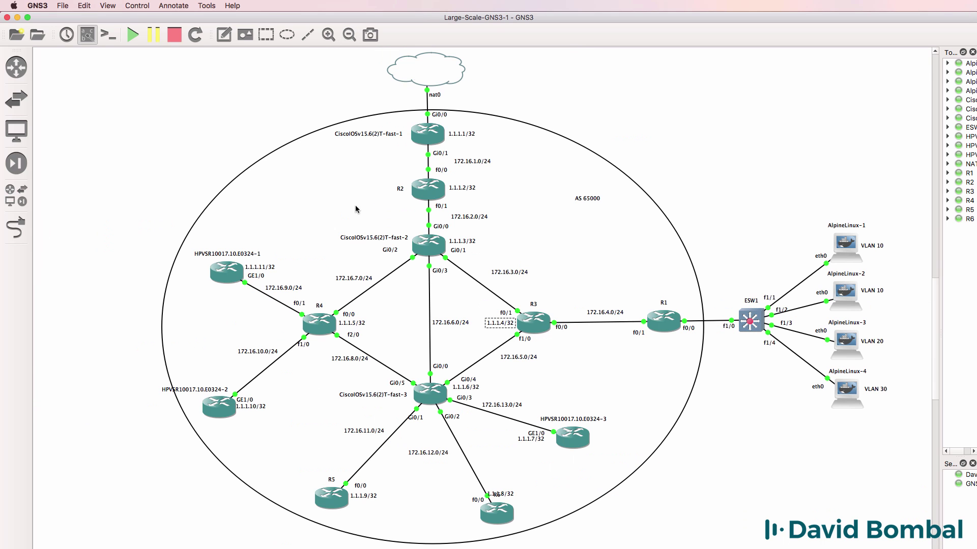
{"action": "left_click", "coordinate": [329, 35]}
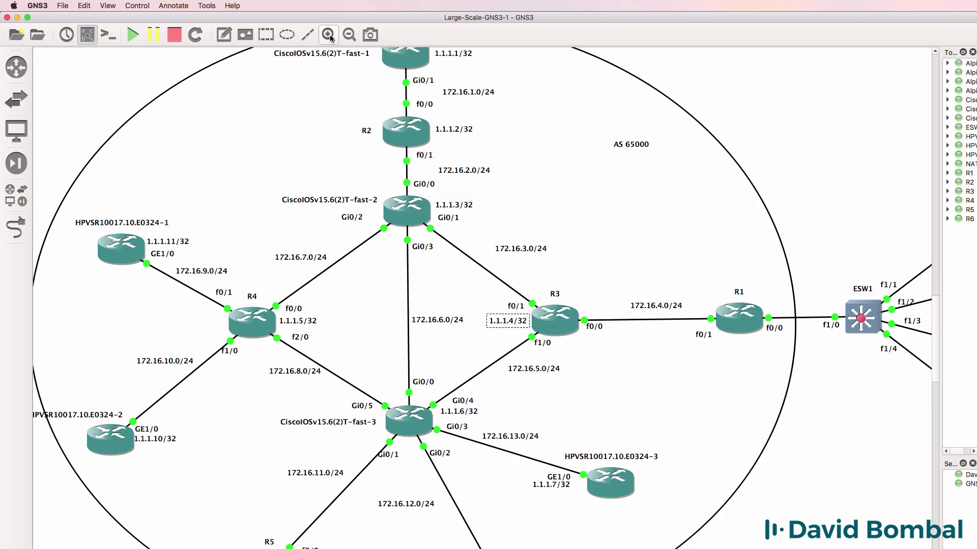
{"action": "left_click", "coordinate": [329, 35]}
{"action": "scroll", "coordinate": [385, 152], "scroll_direction": "up", "scroll_amount": 3}
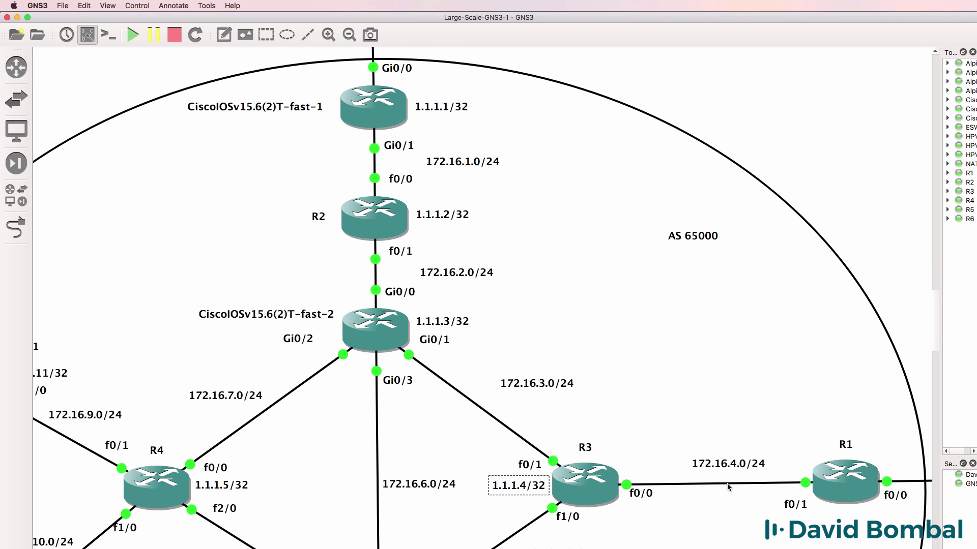
{"action": "mouse_move", "coordinate": [403, 116]}
{"action": "scroll", "coordinate": [476, 298], "scroll_direction": "right", "scroll_amount": 10}
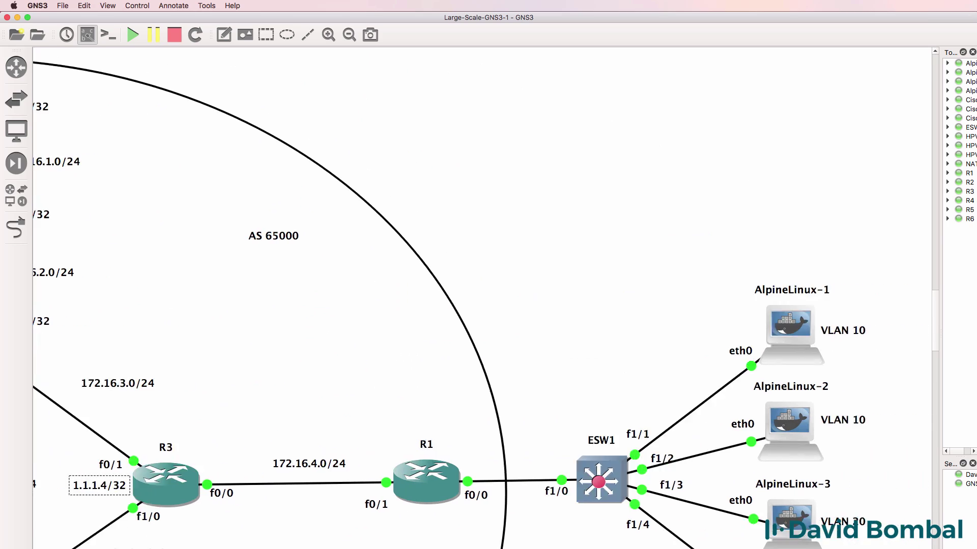
{"action": "scroll", "coordinate": [938, 322], "scroll_direction": "down", "scroll_amount": 5}
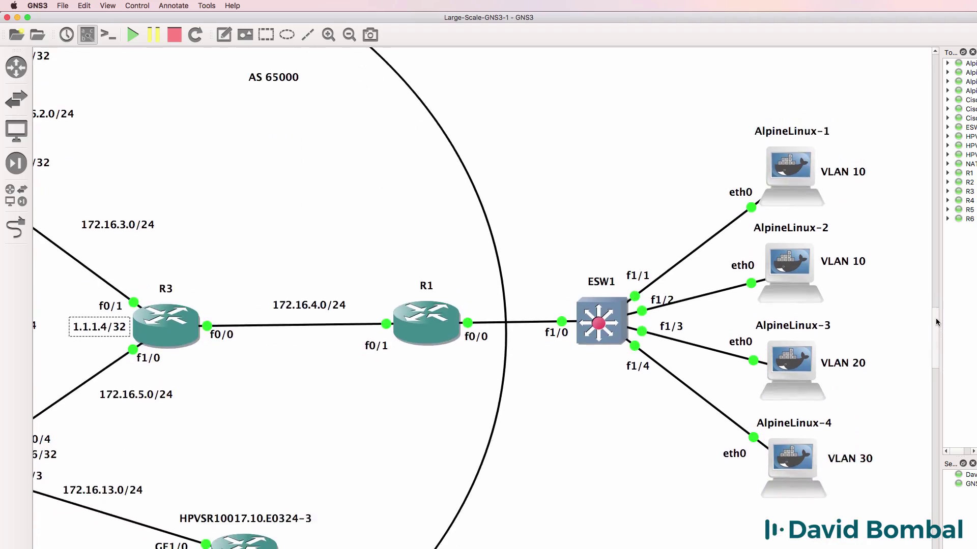